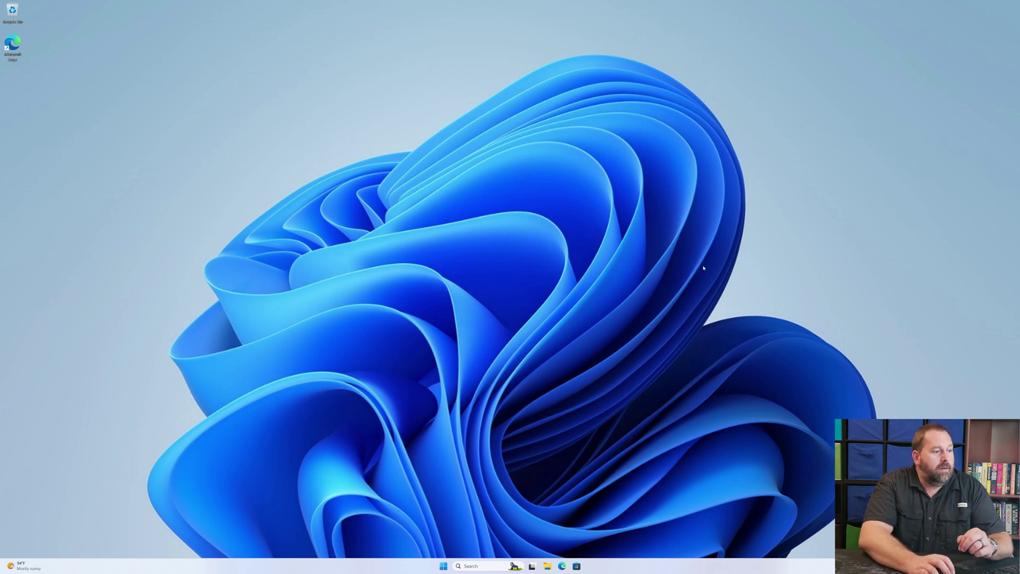
# Step: Review the Mouse page under Bluetooth & devices in Windows Settings for scrolling options, and close Settings
pyautogui.click(444, 567)
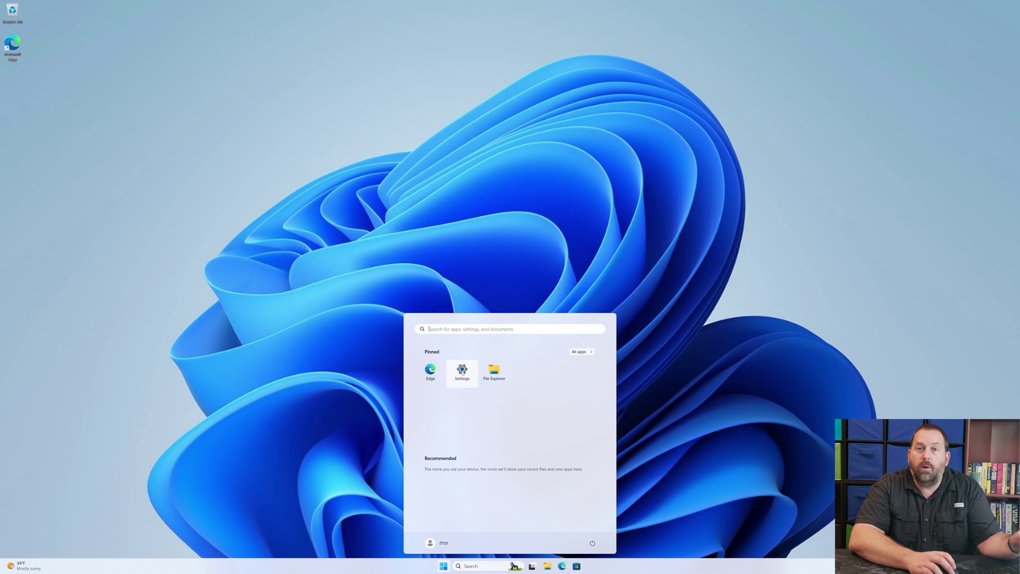
pyautogui.click(585, 352)
pyautogui.scroll(-5, 537, 413)
pyautogui.scroll(-4, 537, 413)
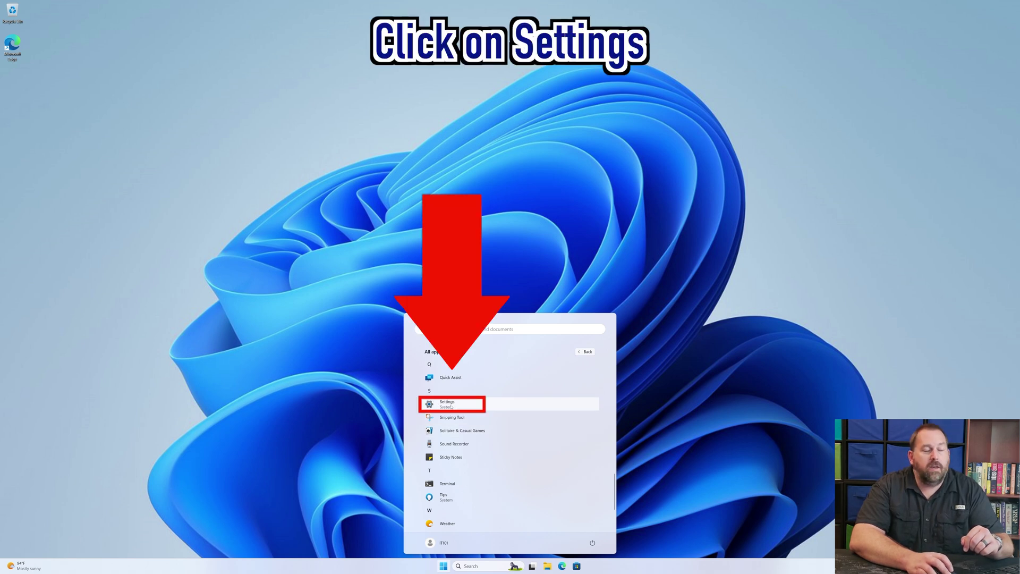
pyautogui.click(451, 407)
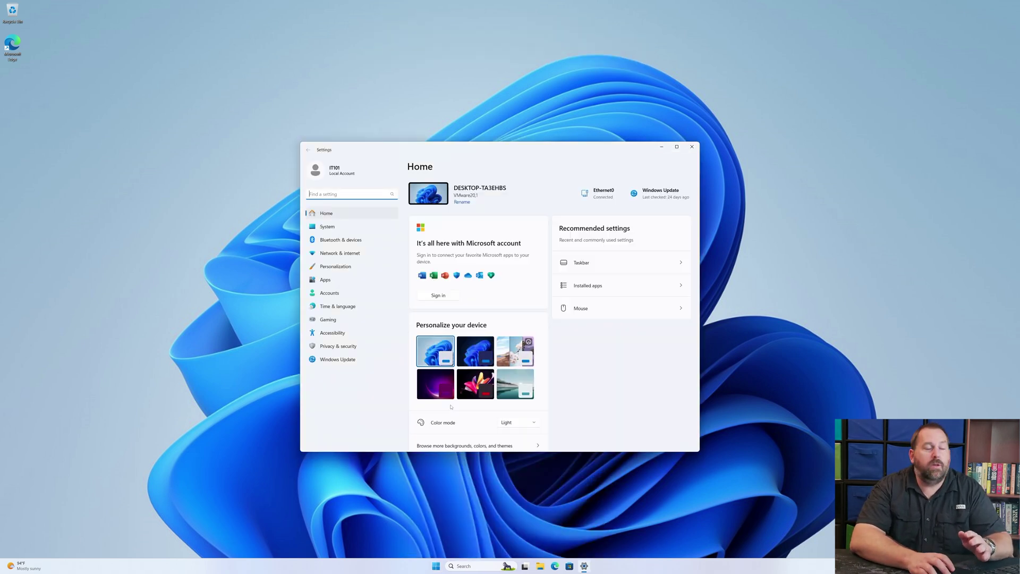
pyautogui.click(357, 241)
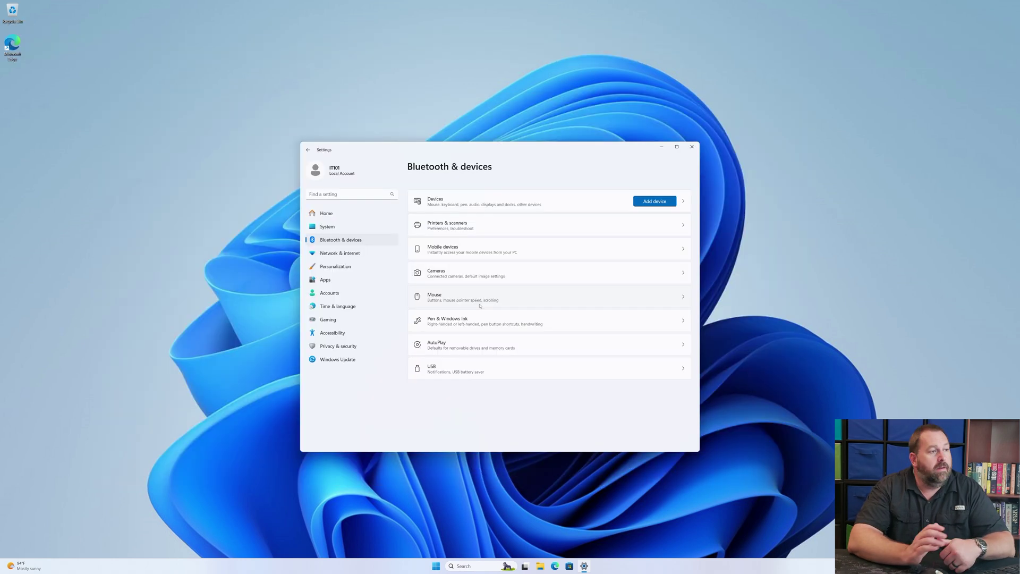
pyautogui.click(479, 304)
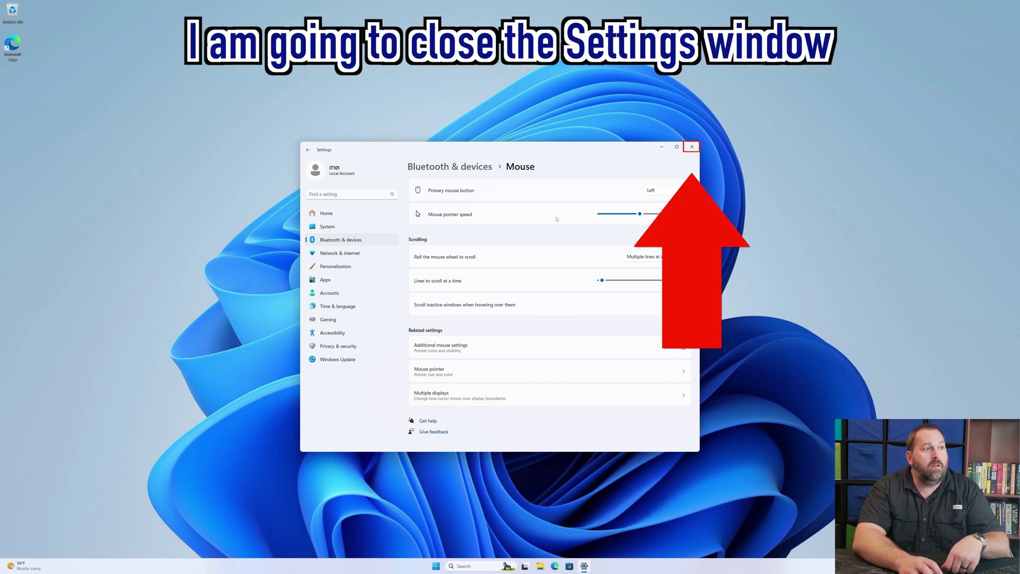
pyautogui.click(692, 146)
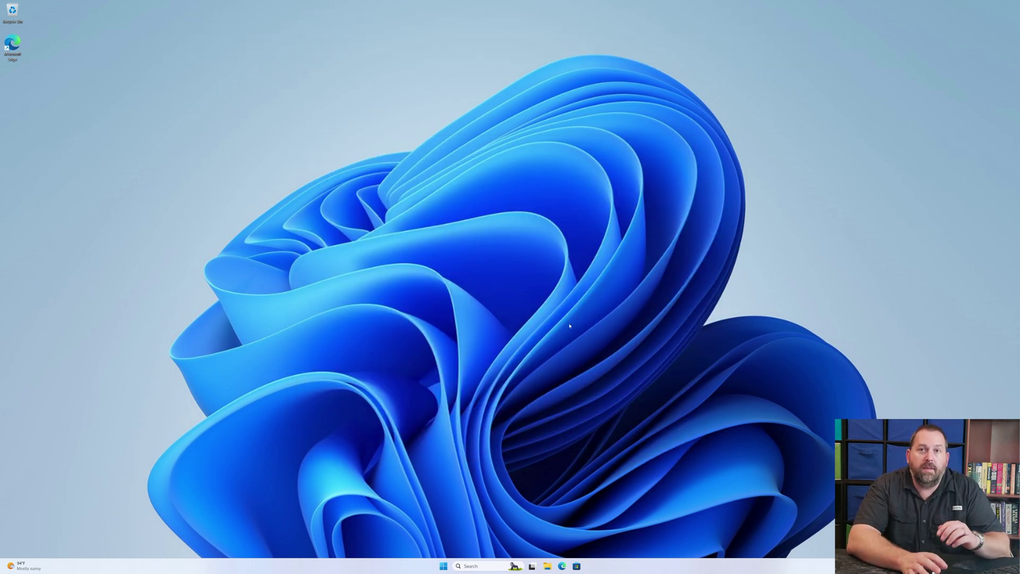
# Step: Open Device Manager, place its window near the middle of the desktop and expand Mice and other pointing devices
pyautogui.rightClick(444, 567)
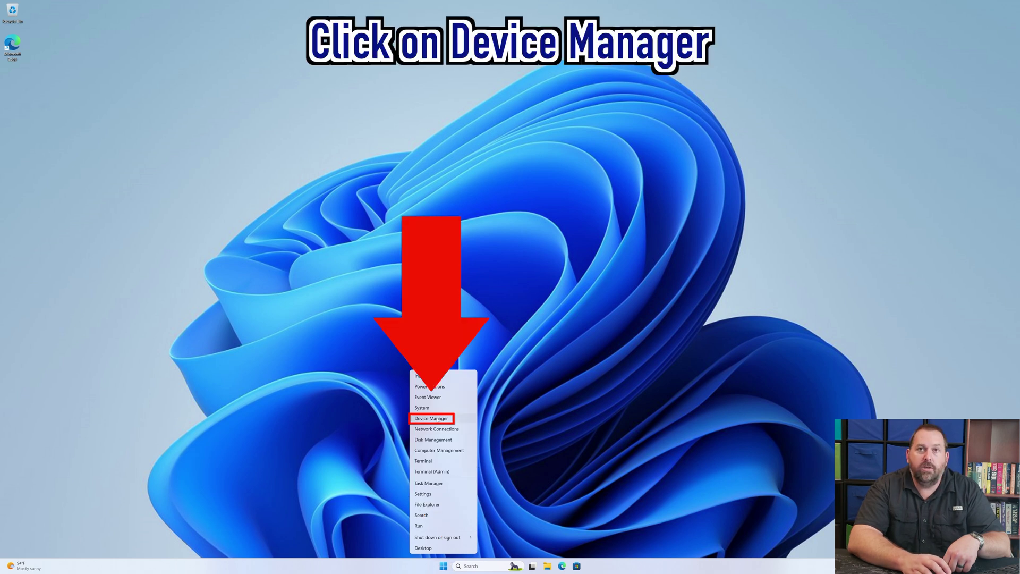
pyautogui.click(431, 419)
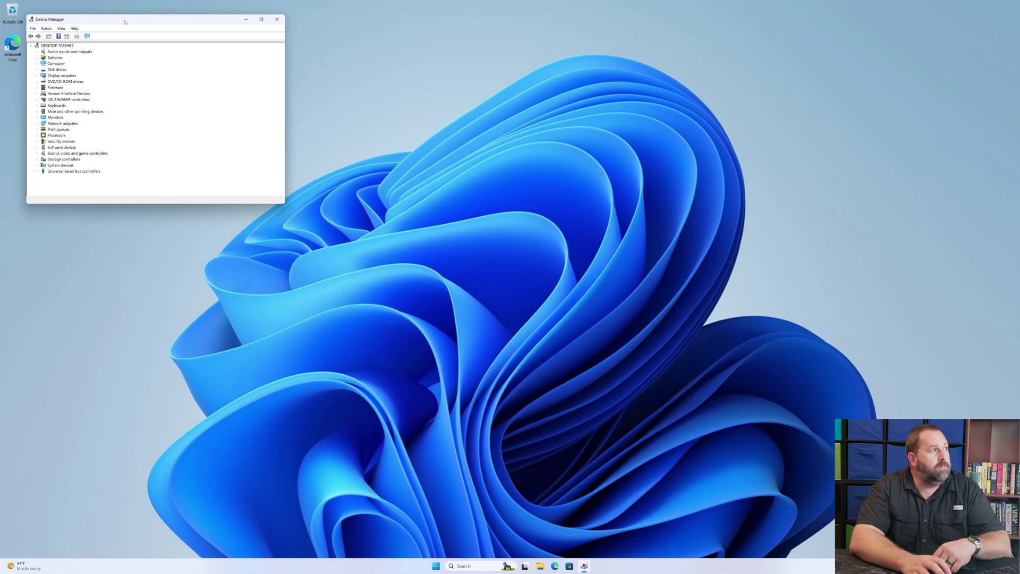
pyautogui.moveTo(127, 23); pyautogui.dragTo(443, 195)
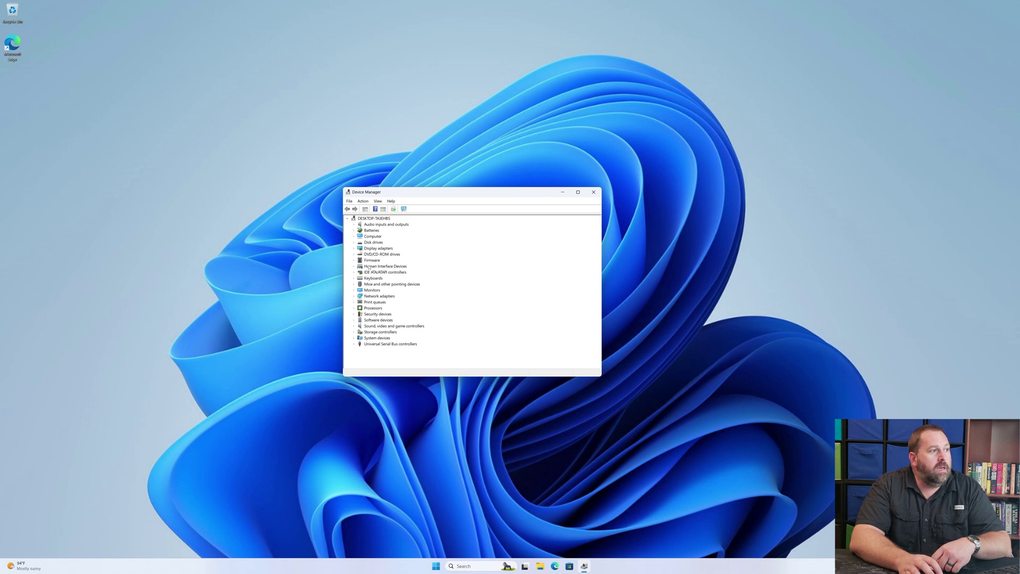
pyautogui.click(370, 284)
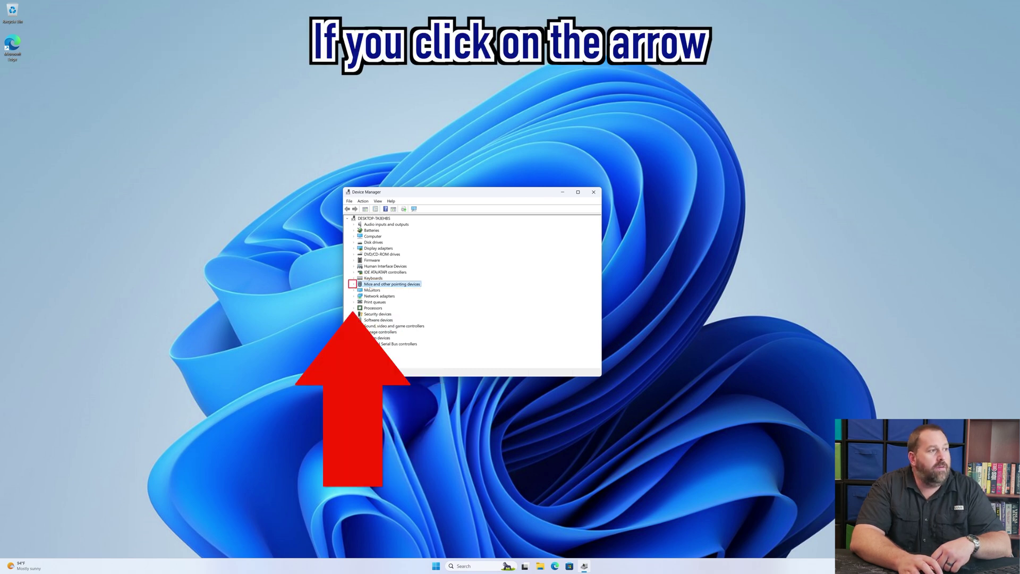
pyautogui.click(353, 284)
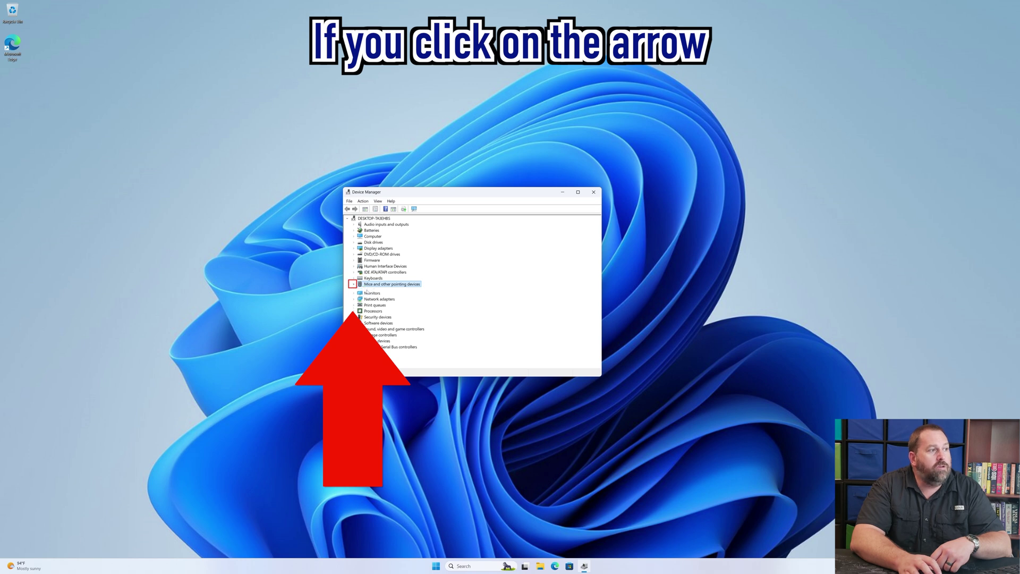
# Step: Show the Device instance path in the detailed properties of the HID-compliant mouse
pyautogui.click(389, 291)
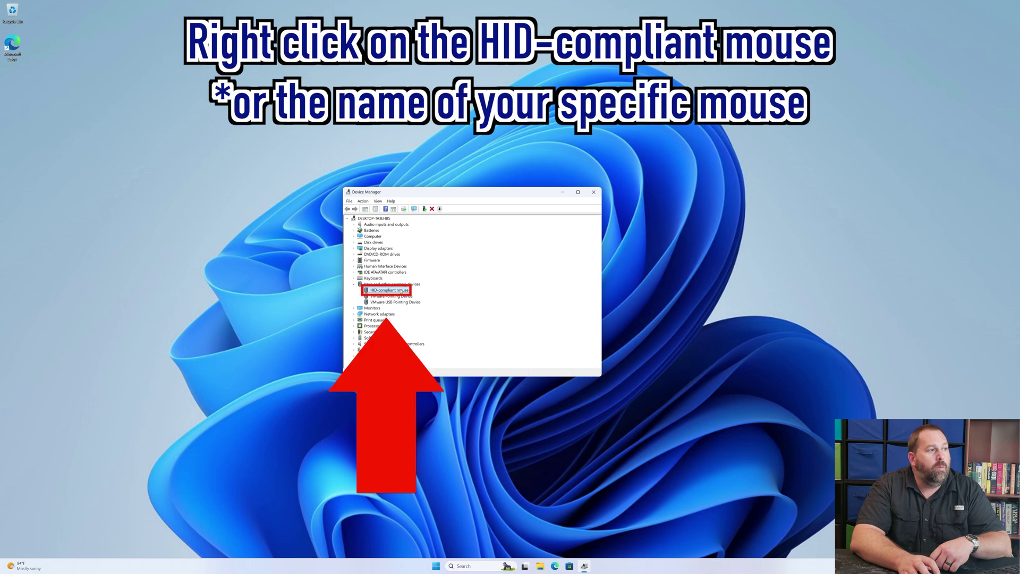
pyautogui.rightClick(402, 292)
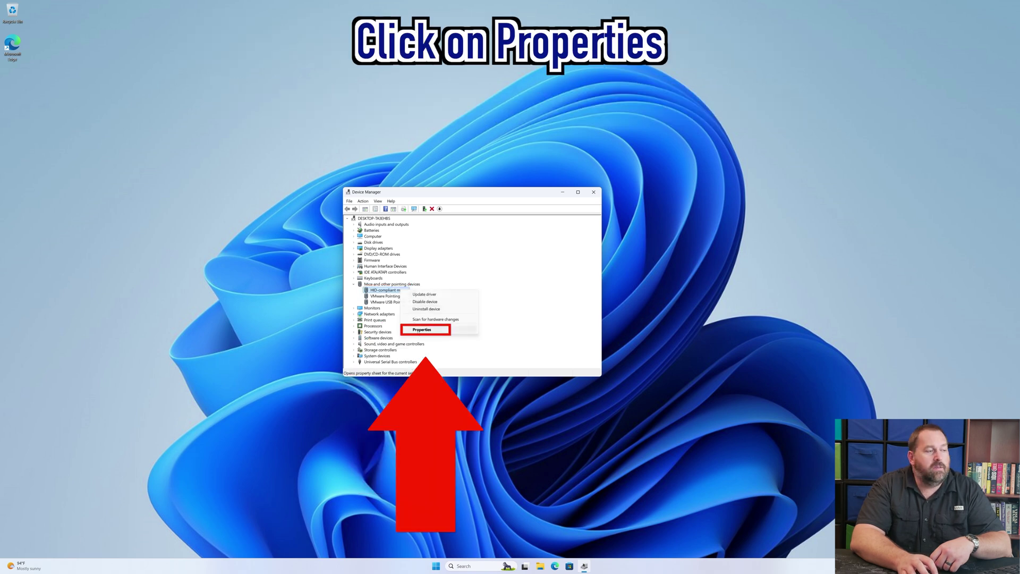
pyautogui.click(421, 330)
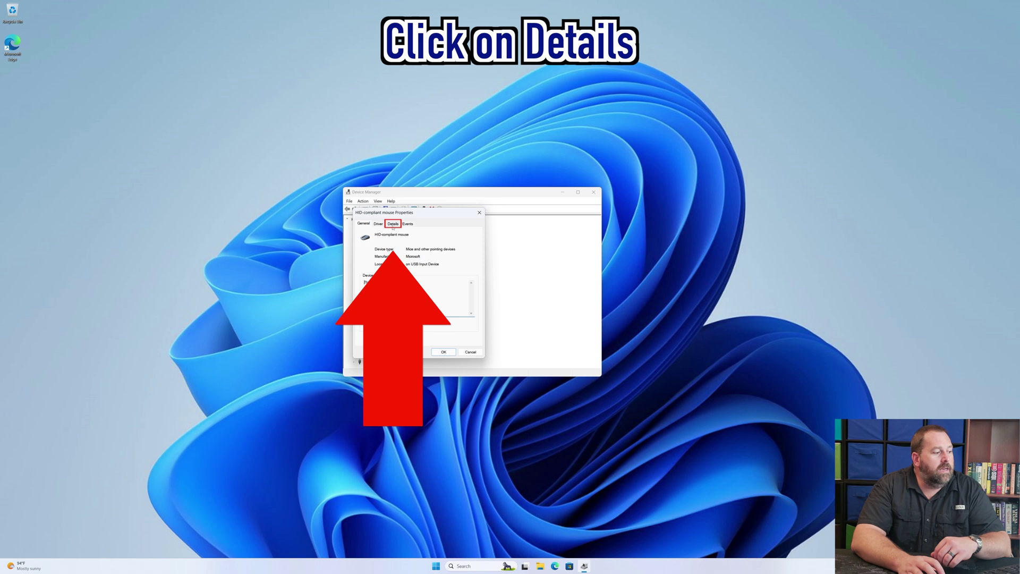
pyautogui.click(393, 225)
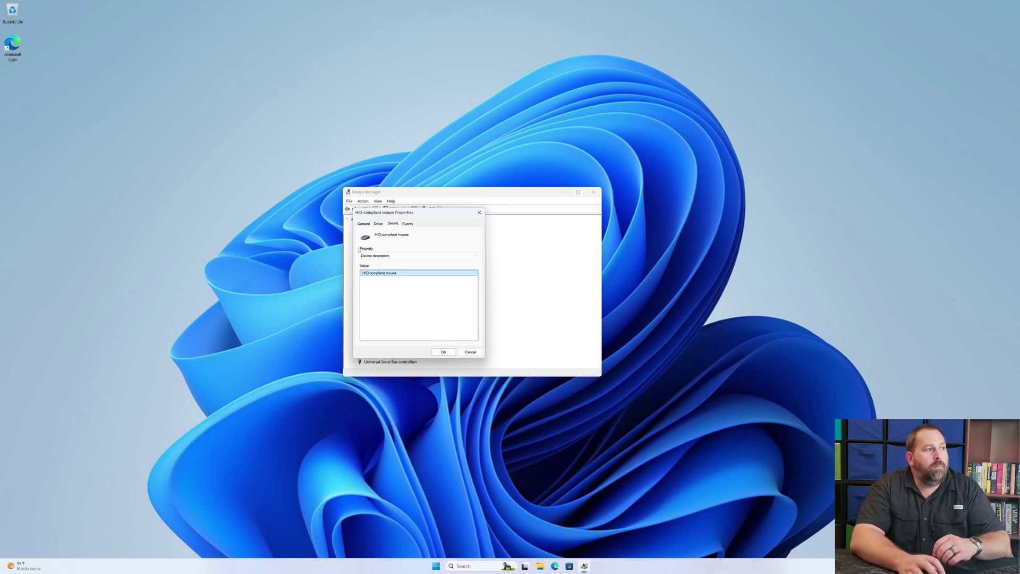
pyautogui.click(375, 256)
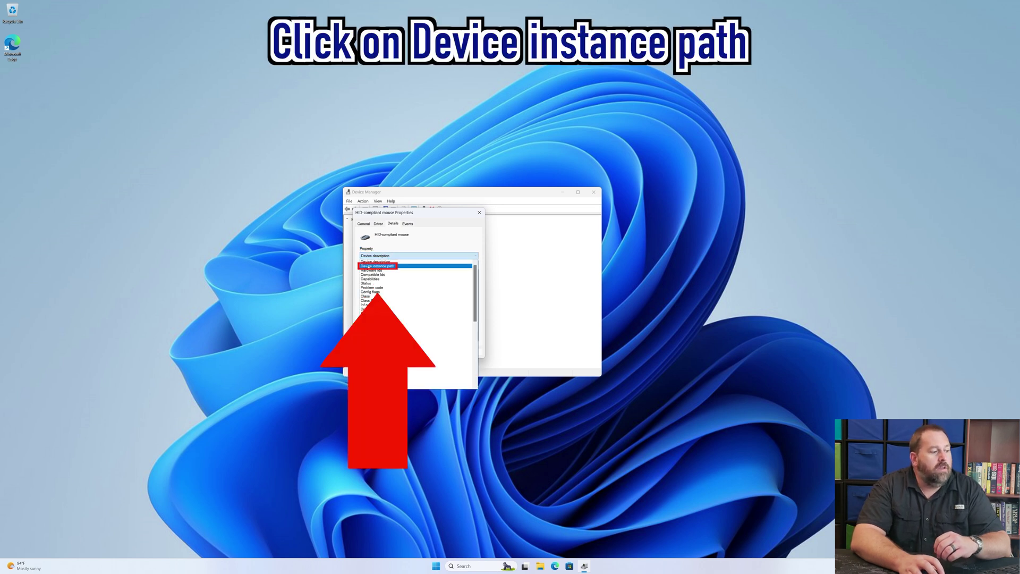
pyautogui.click(394, 266)
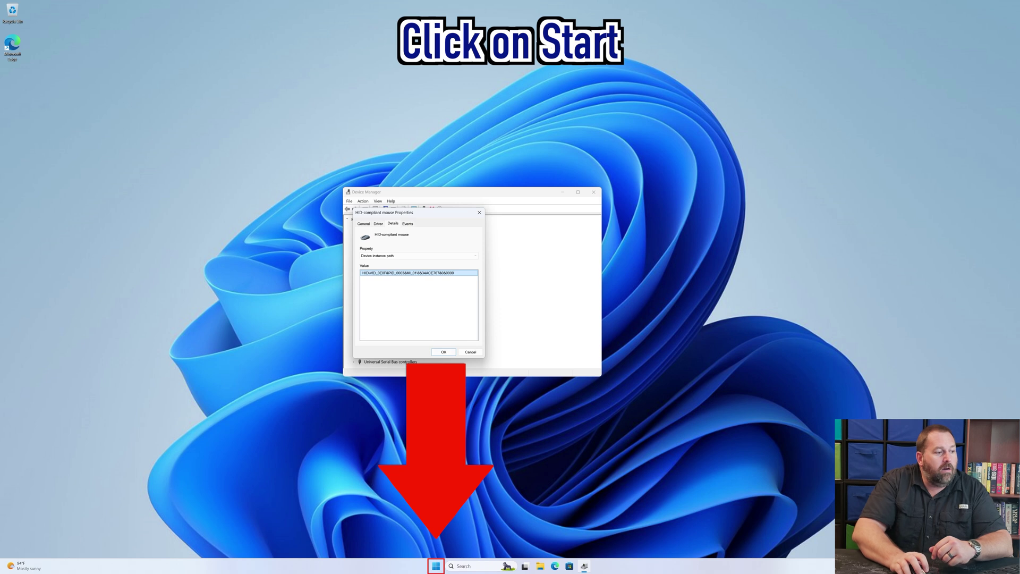
# Step: Run Registry Editor (regedit) as administrator, keeping the HID-compliant mouse properties window in view
pyautogui.click(436, 567)
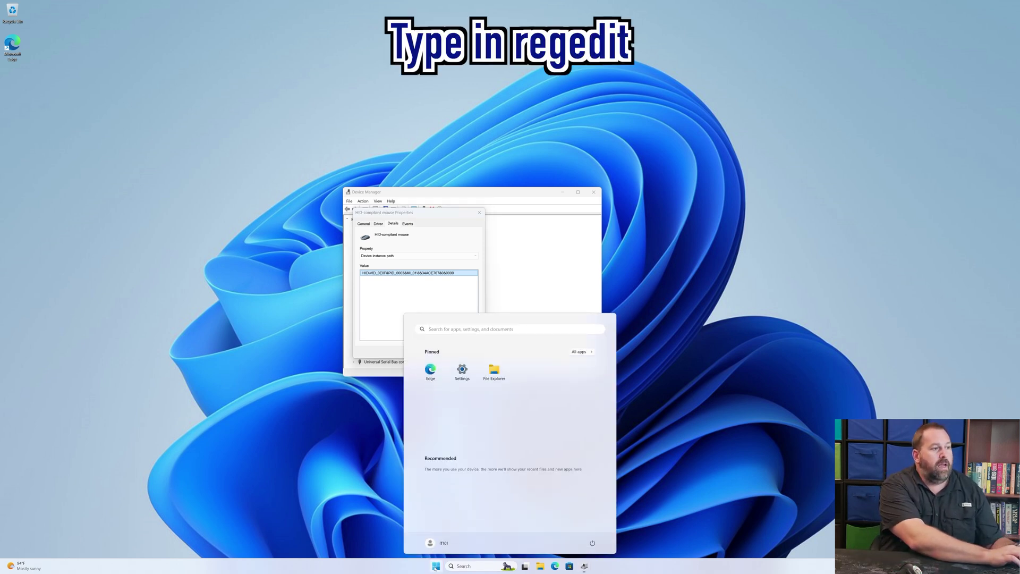
pyautogui.write('regedit')
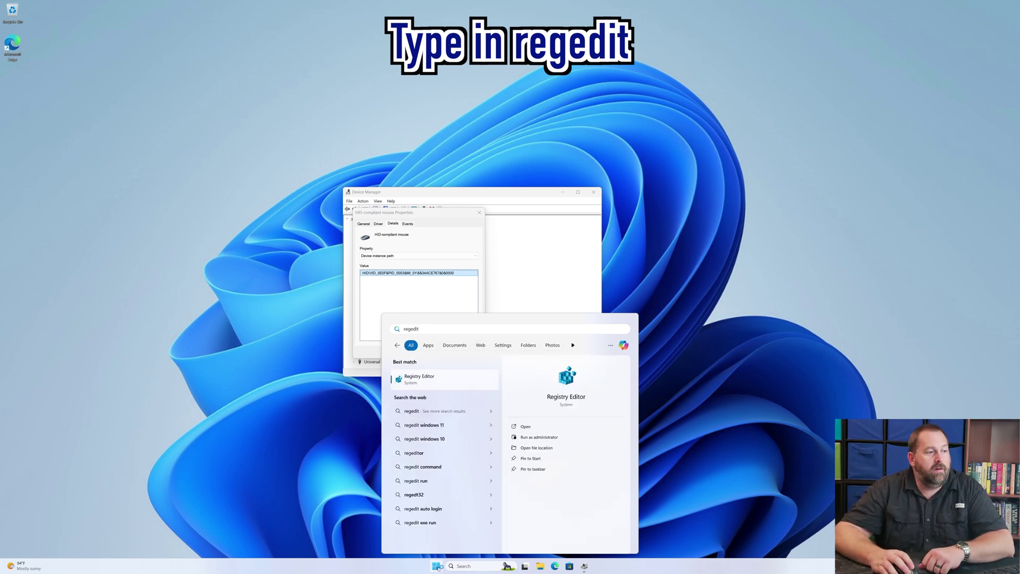
pyautogui.click(529, 437)
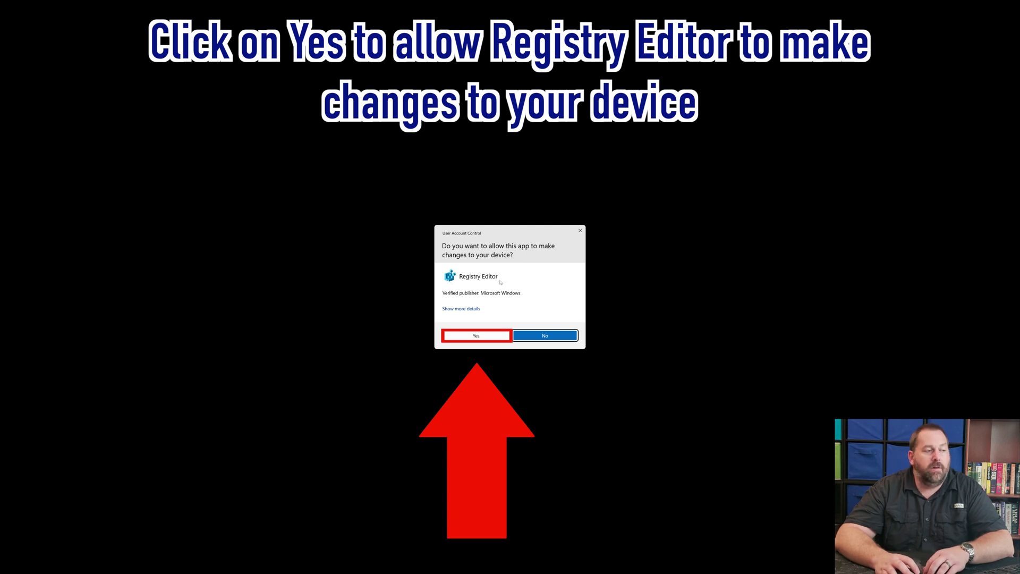
pyautogui.click(476, 336)
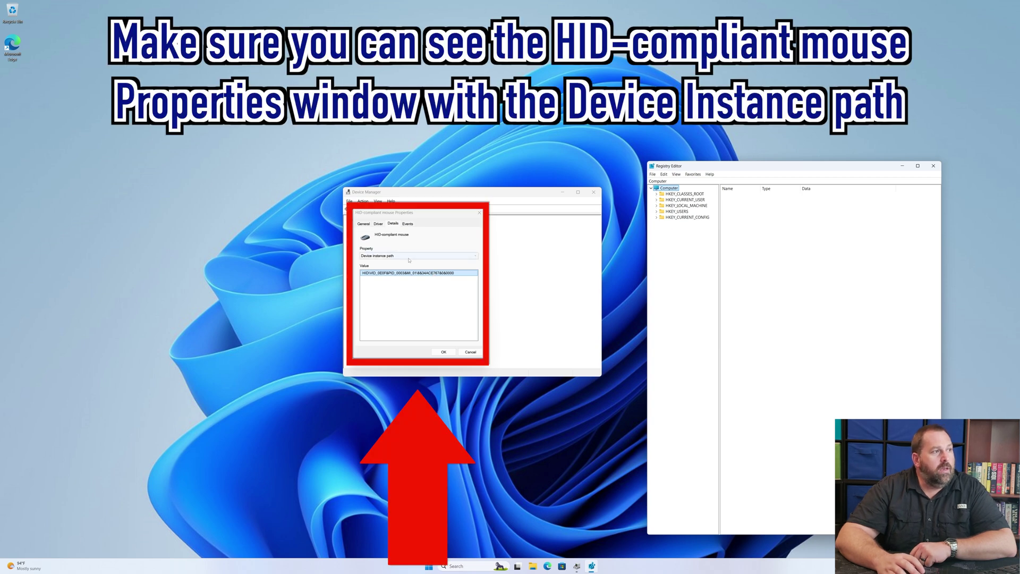
pyautogui.click(428, 240)
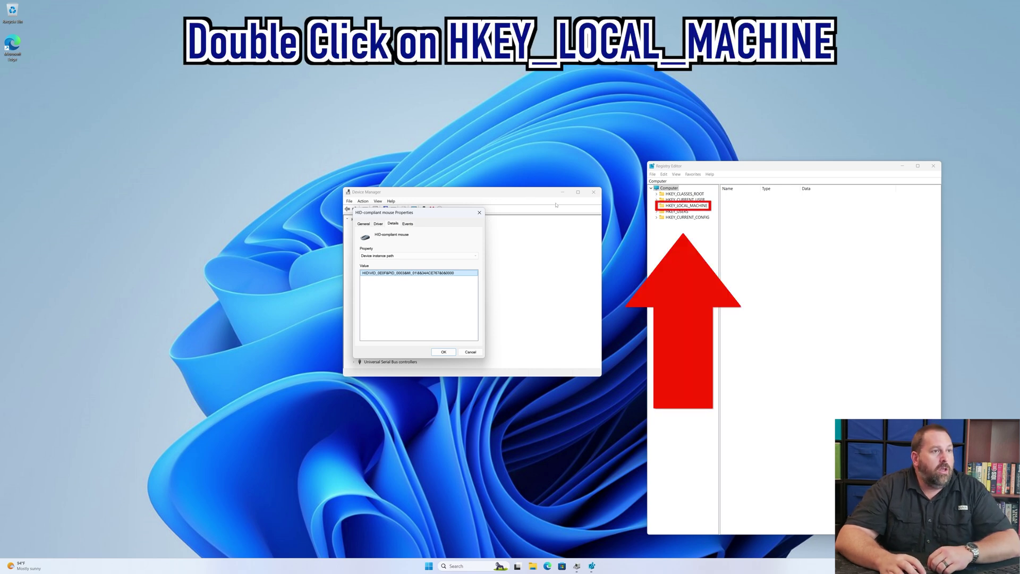
# Step: Expand the registry path HKEY_LOCAL_MACHINE\SYSTEM\CurrentControlSet\Enum\HID
pyautogui.click(668, 205)
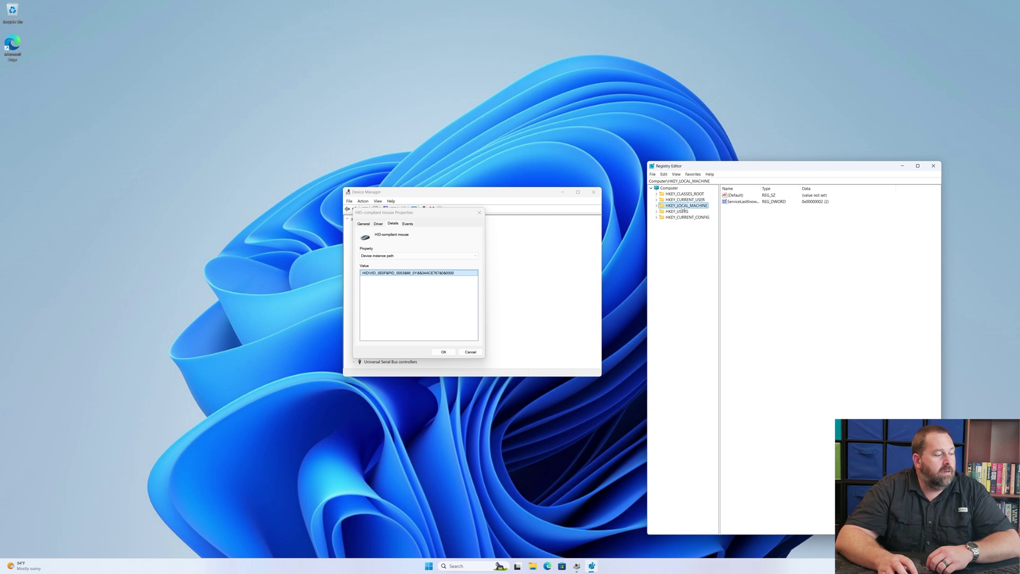
pyautogui.doubleClick(683, 206)
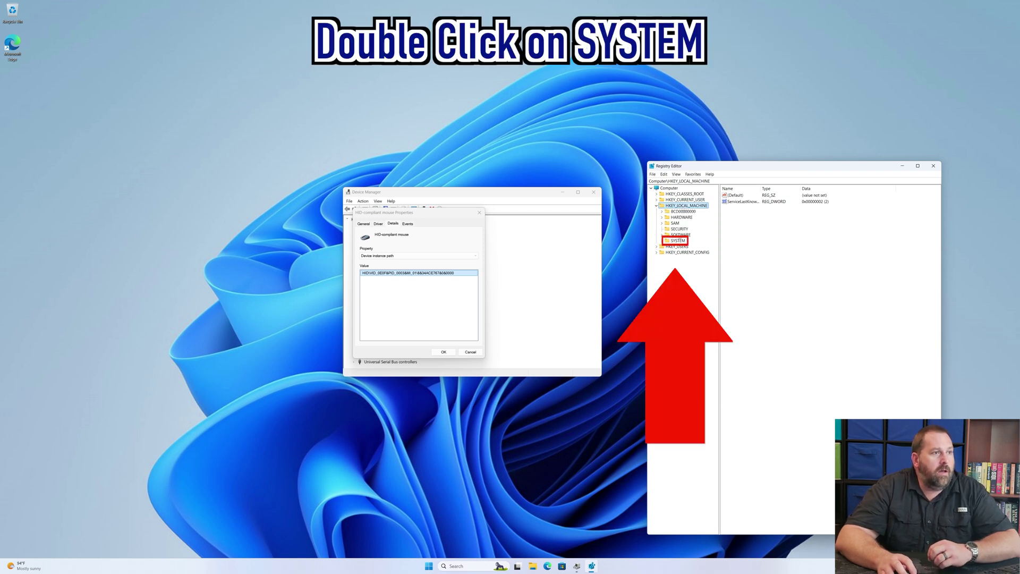
pyautogui.doubleClick(677, 240)
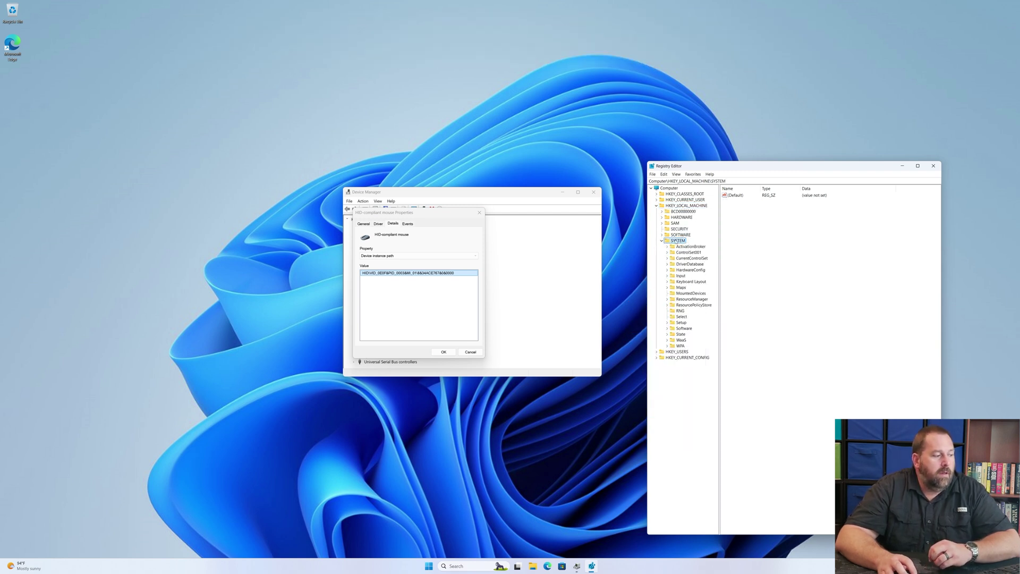
pyautogui.click(687, 259)
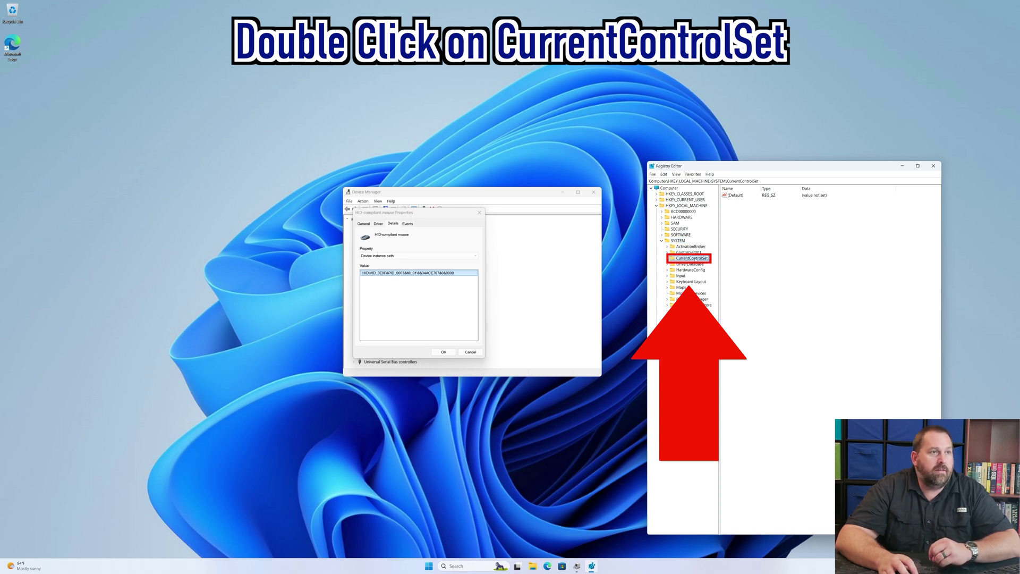
pyautogui.doubleClick(695, 259)
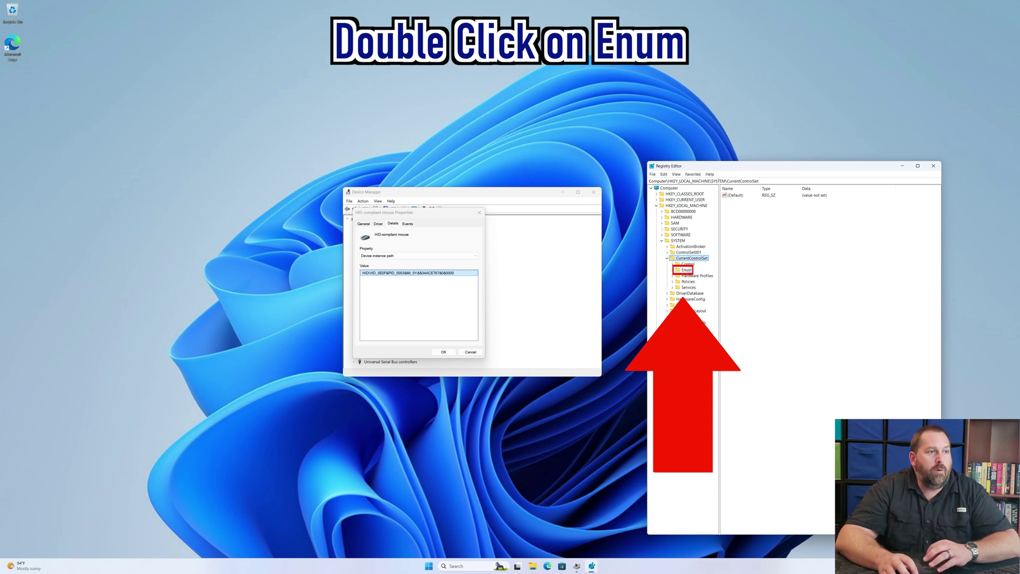
pyautogui.doubleClick(687, 270)
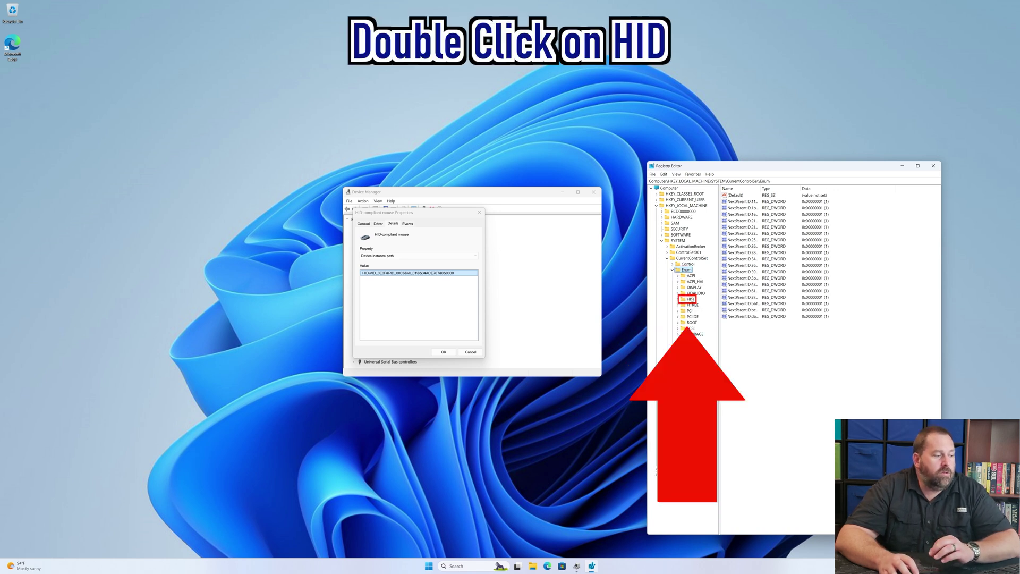
pyautogui.click(690, 299)
pyautogui.doubleClick(690, 299)
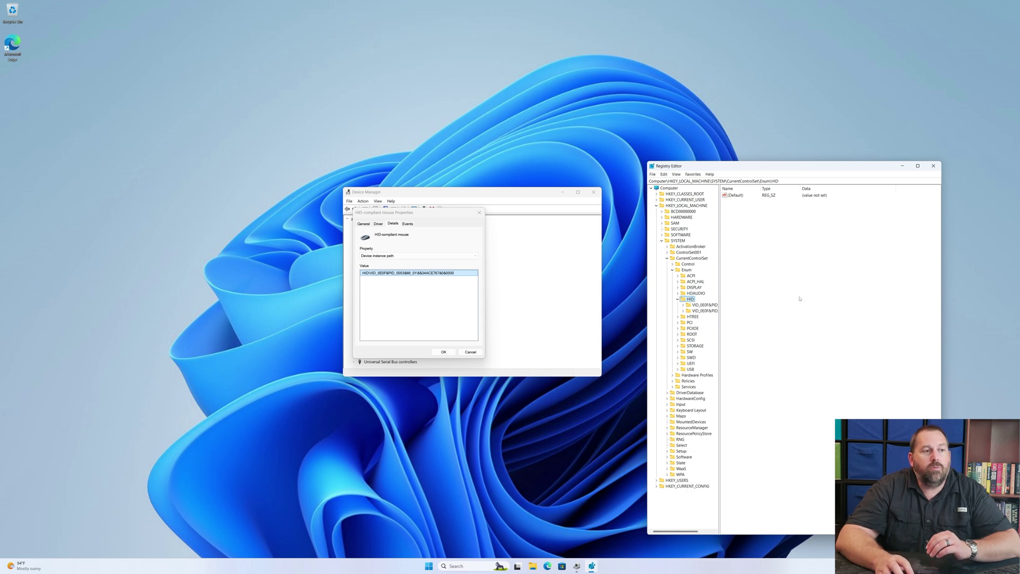
# Step: Widen the key tree and open Device Parameters in the instance subkey of VID_0E0F&PID_0003&MI_01, matching the mouse's device instance path
pyautogui.moveTo(720, 333); pyautogui.dragTo(744, 332)
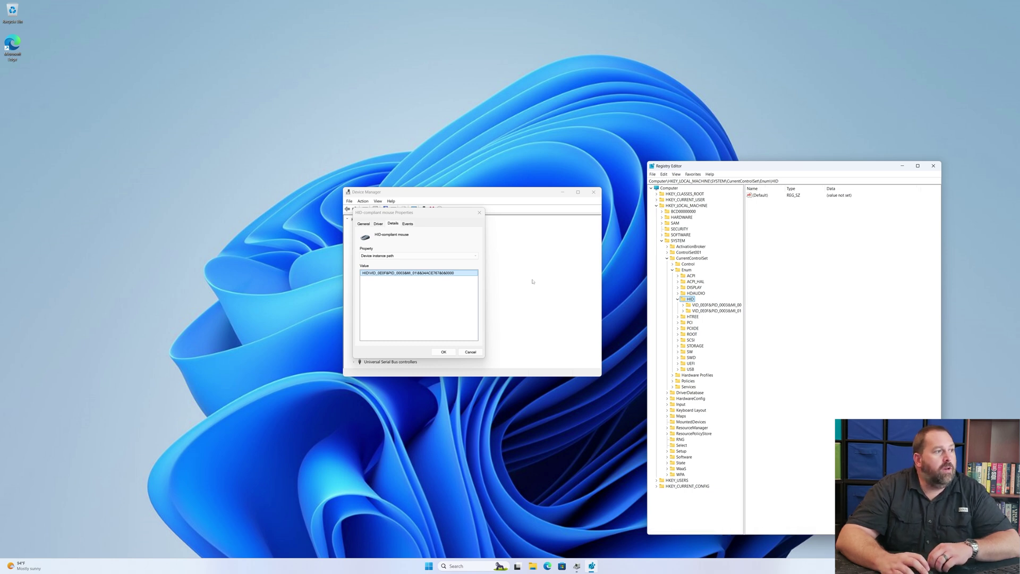
pyautogui.click(409, 280)
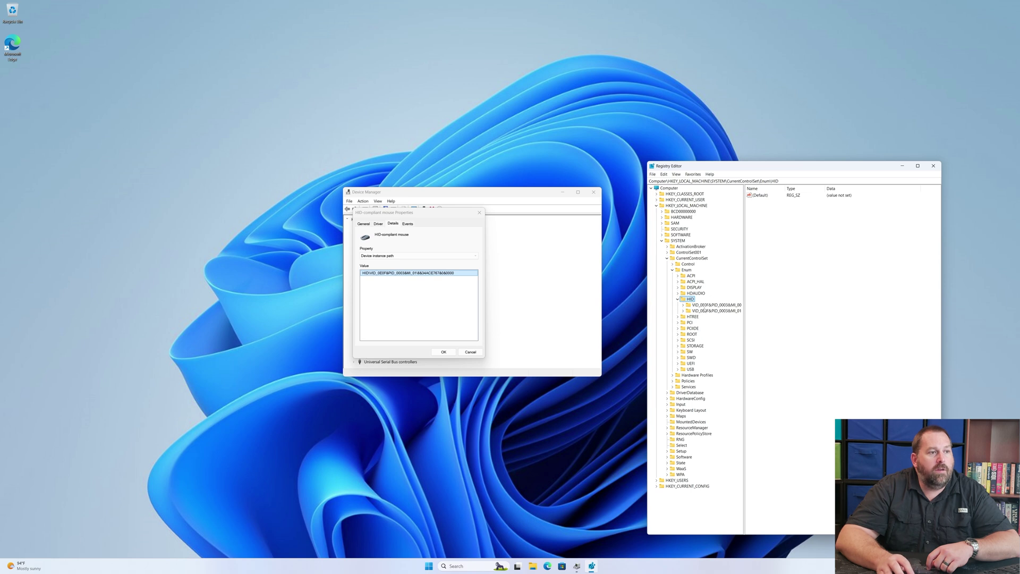
pyautogui.click(717, 311)
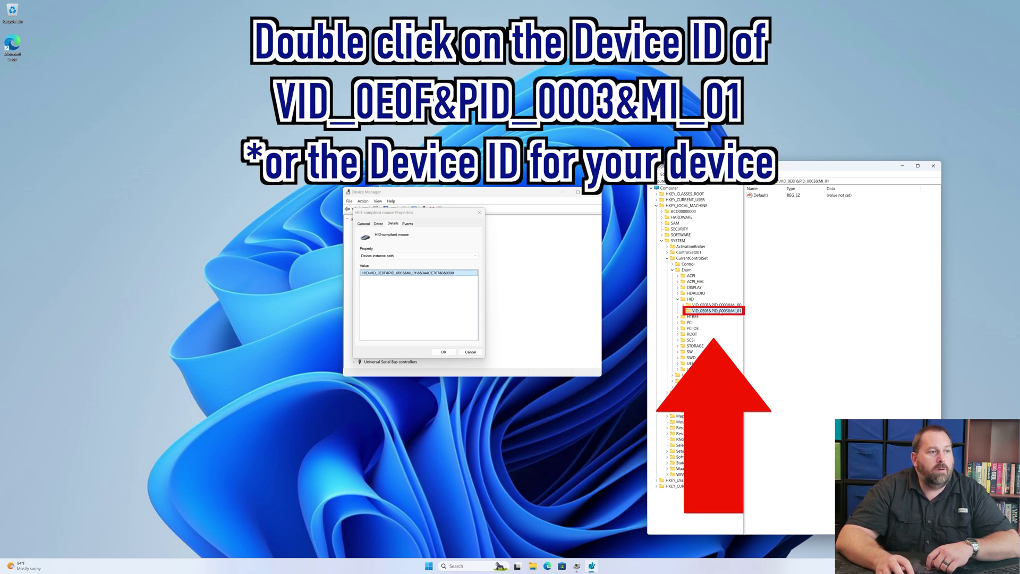
pyautogui.doubleClick(718, 311)
pyautogui.click(710, 317)
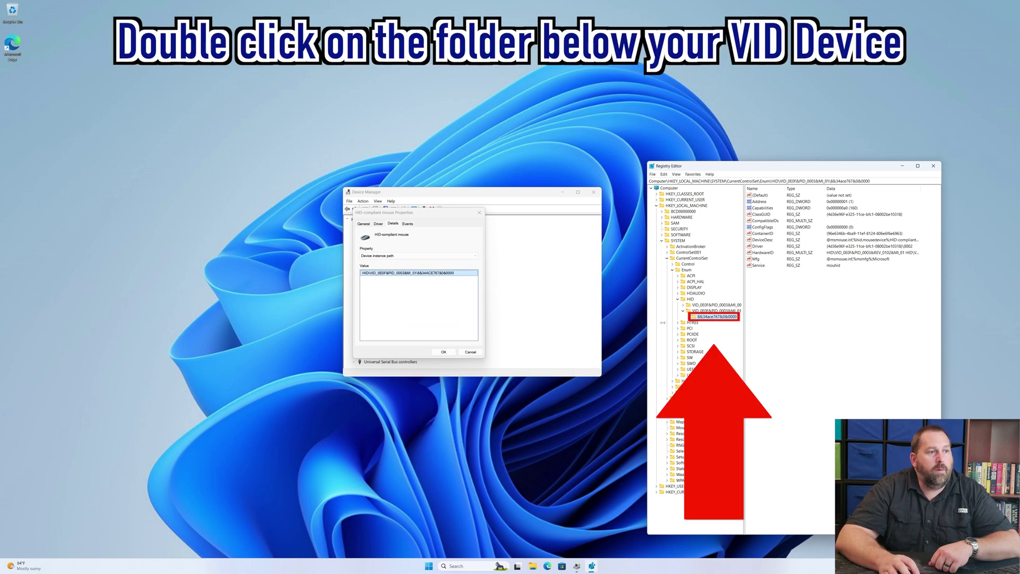
pyautogui.doubleClick(717, 316)
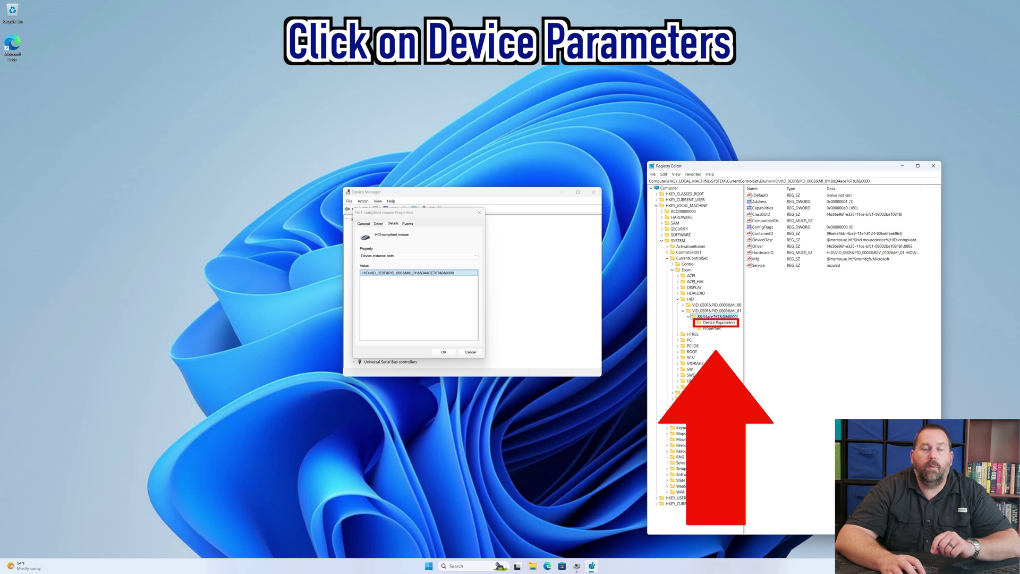
pyautogui.click(719, 323)
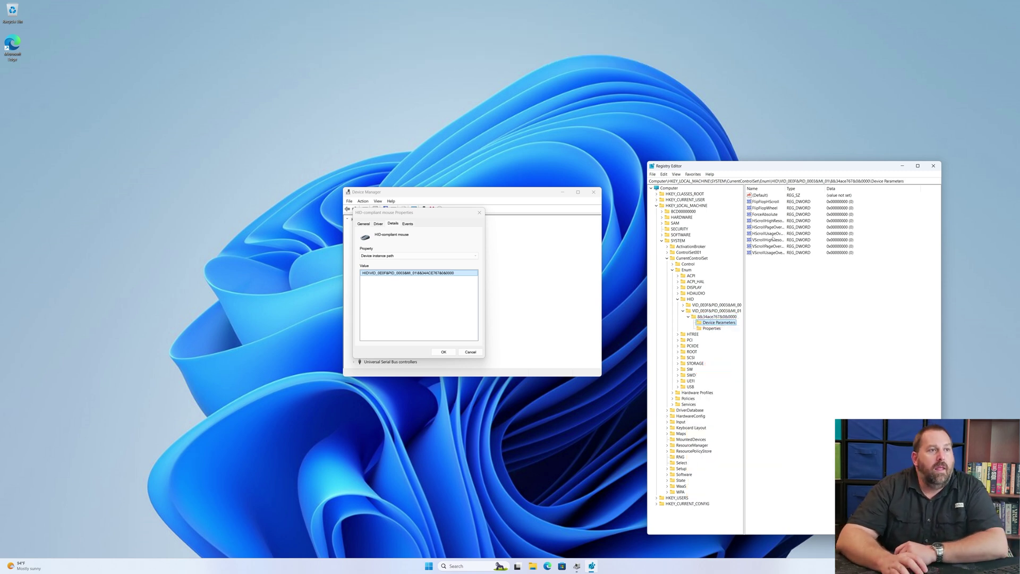
# Step: Set the FlipFlopWheel DWORD in the mouse's Device Parameters key to 1
pyautogui.click(760, 209)
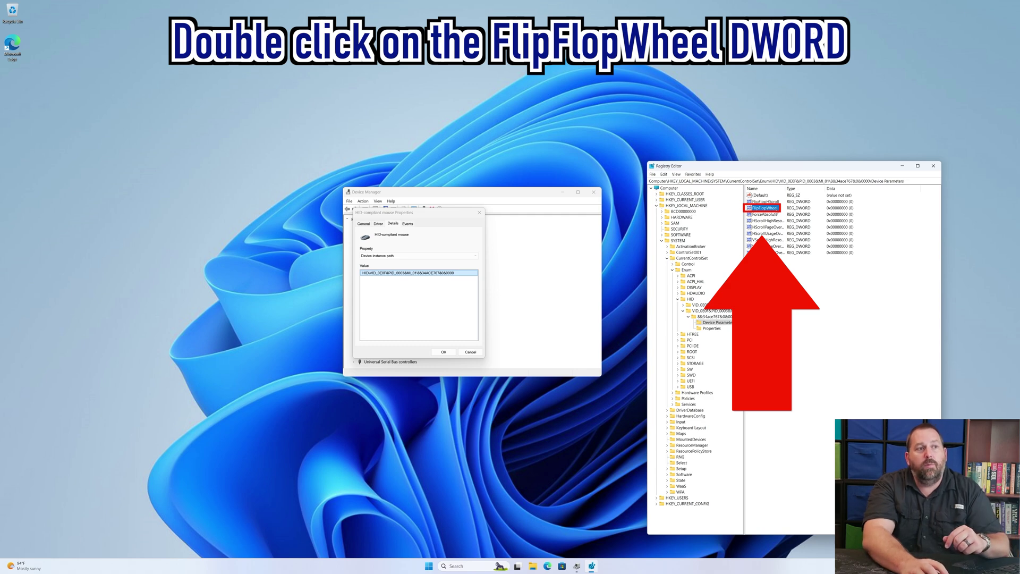
pyautogui.doubleClick(768, 208)
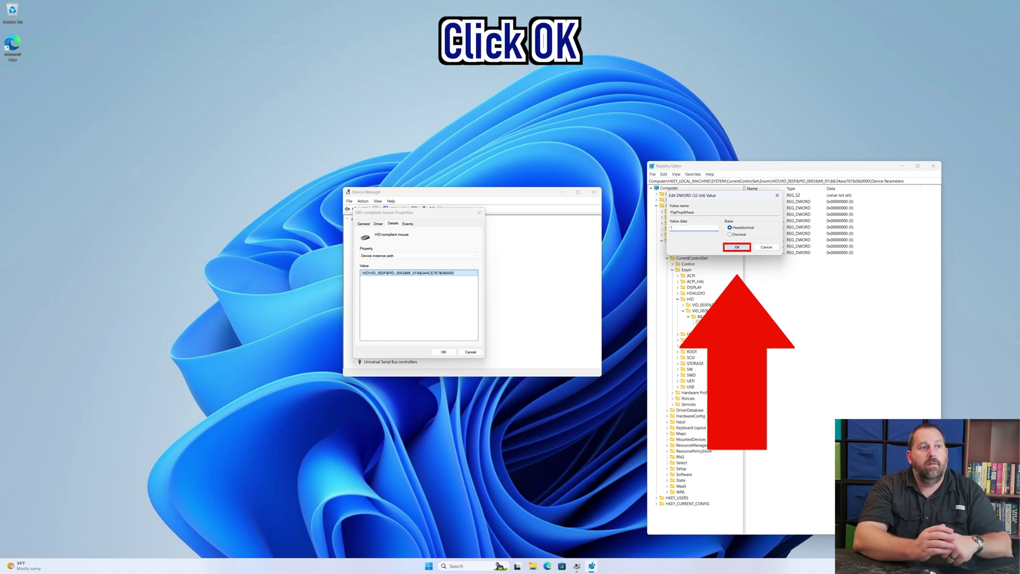
pyautogui.click(738, 248)
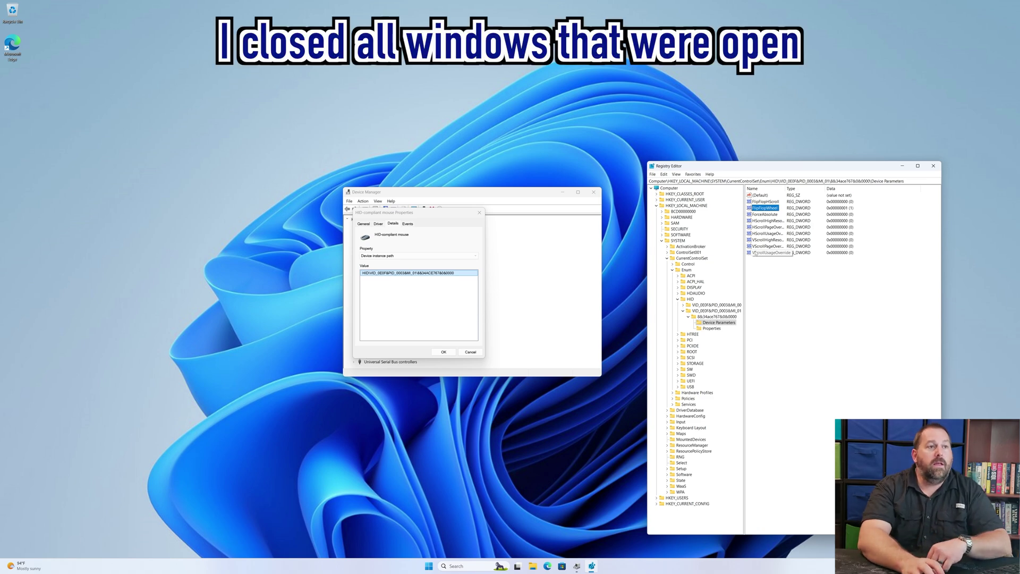
# Step: Close the Registry Editor, the HID-compliant mouse properties and Device Manager
pyautogui.click(933, 166)
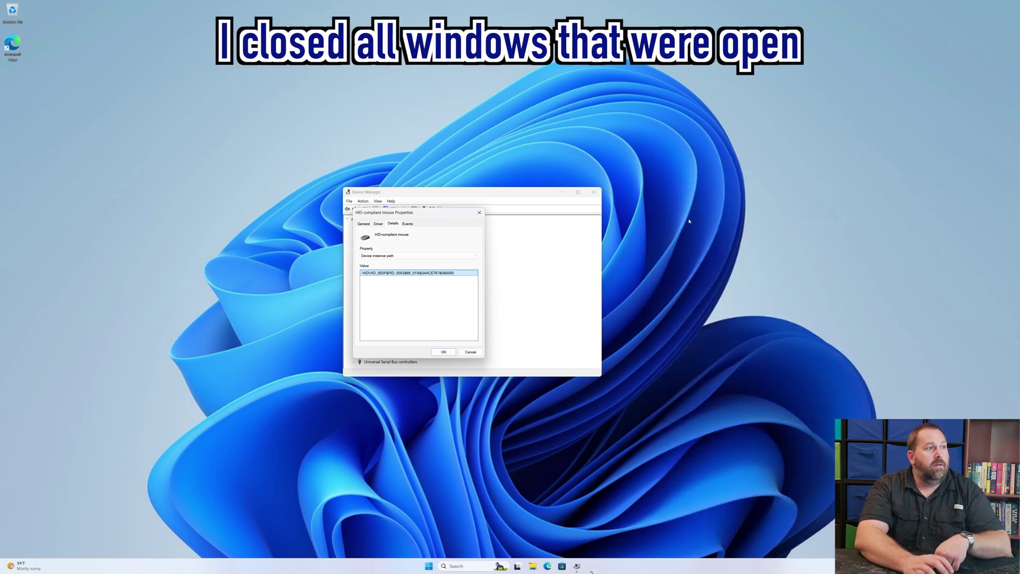
pyautogui.click(479, 213)
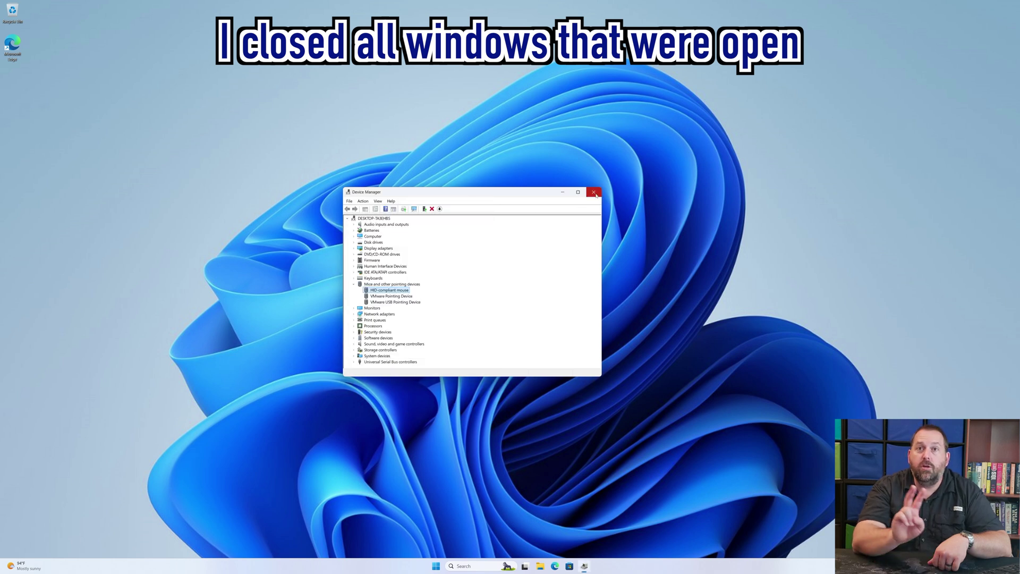
pyautogui.click(594, 192)
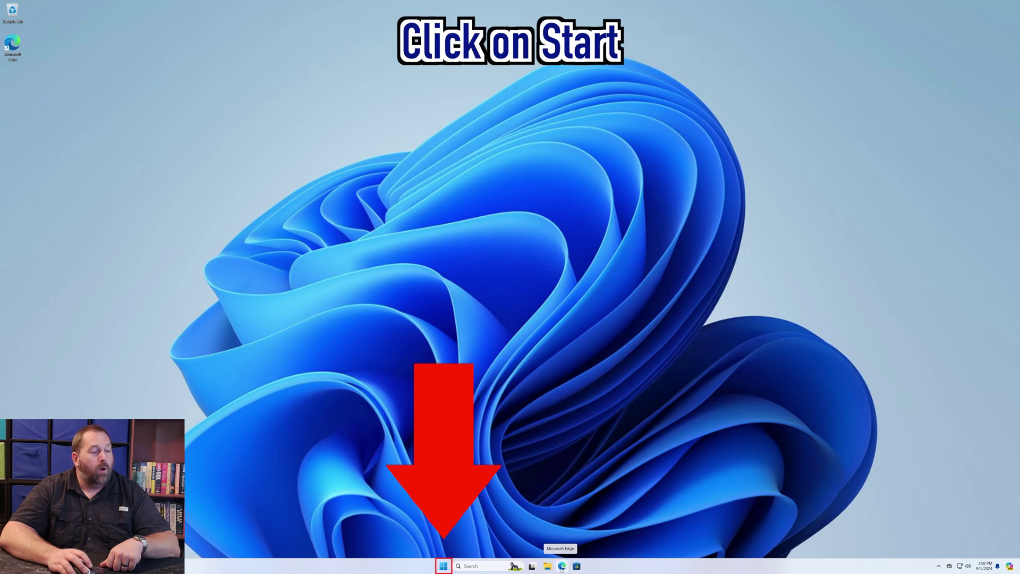
# Step: Launch Microsoft Edge from the full list of installed apps
pyautogui.click(443, 566)
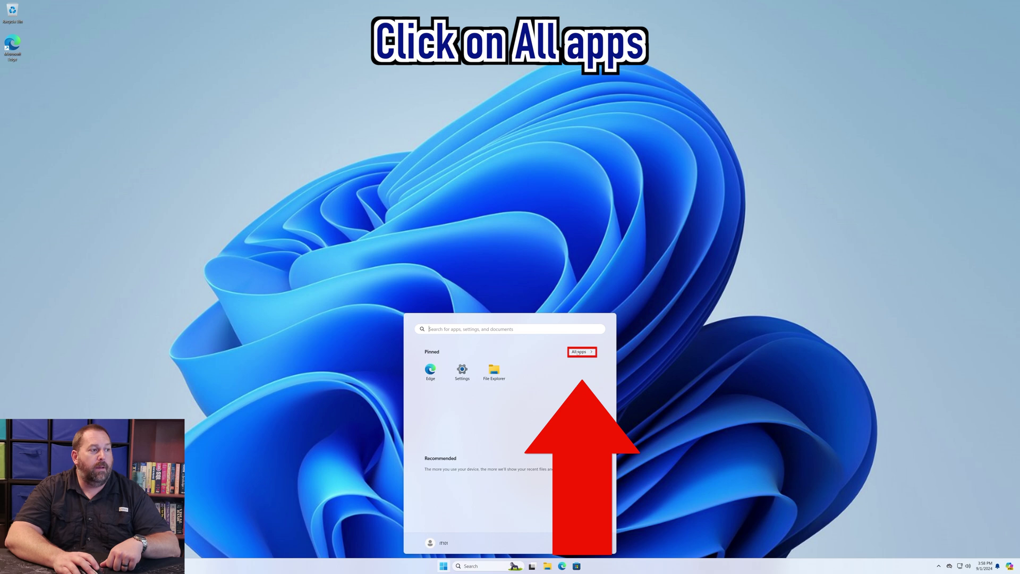
pyautogui.click(579, 352)
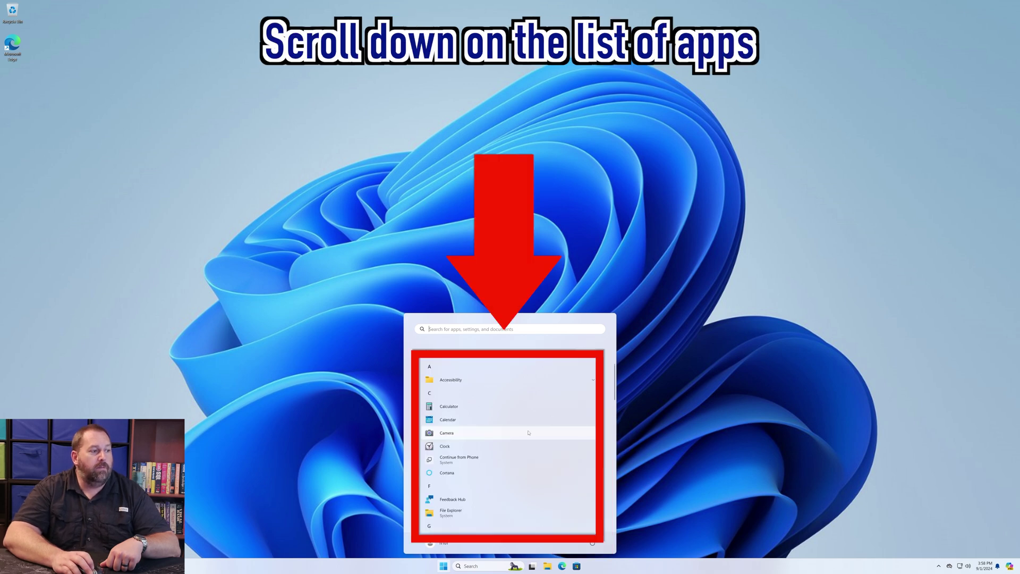
pyautogui.scroll(-10, 529, 433)
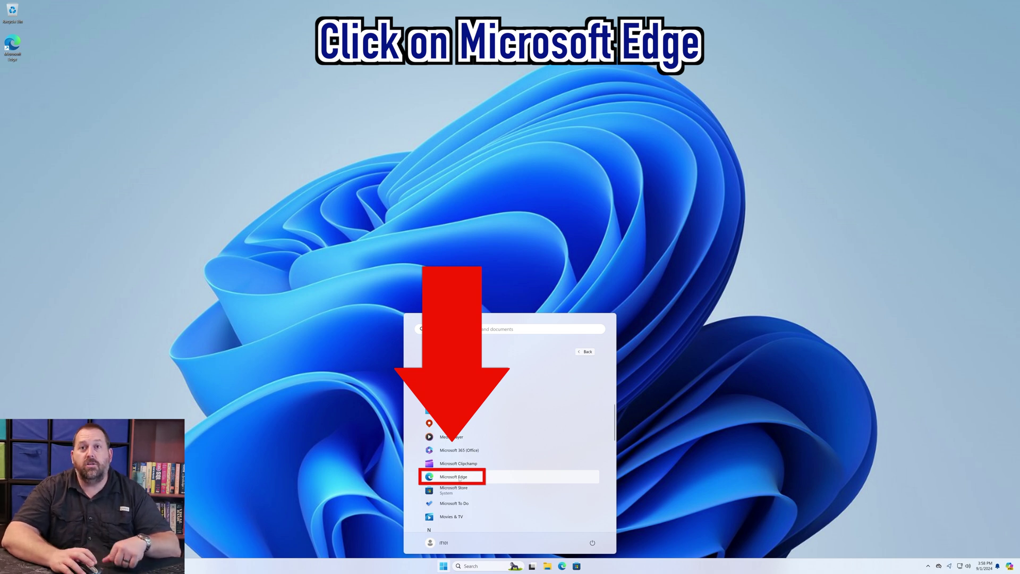
pyautogui.click(460, 477)
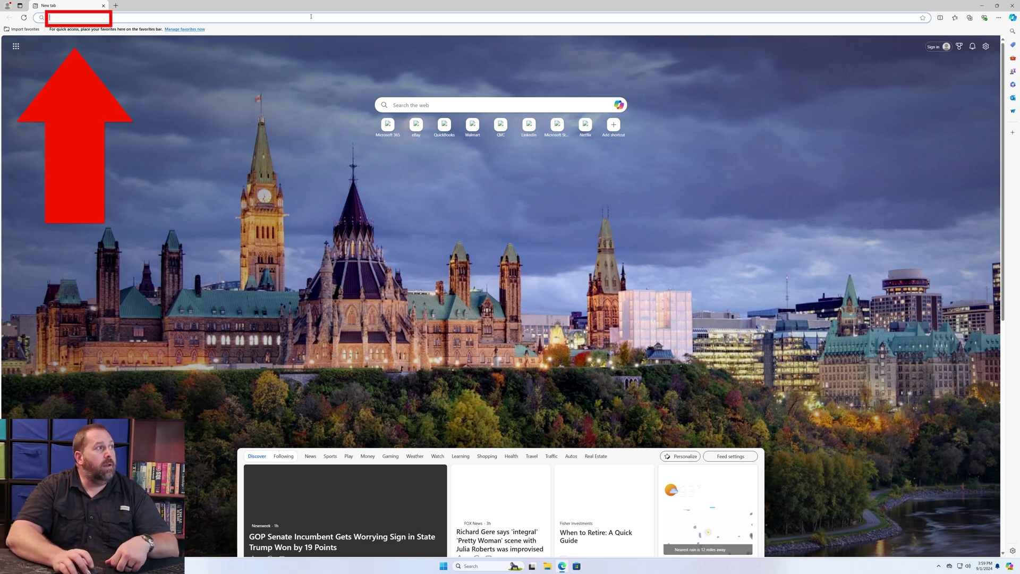
# Step: Go to google.com in the empty browser tab
pyautogui.write('goo')
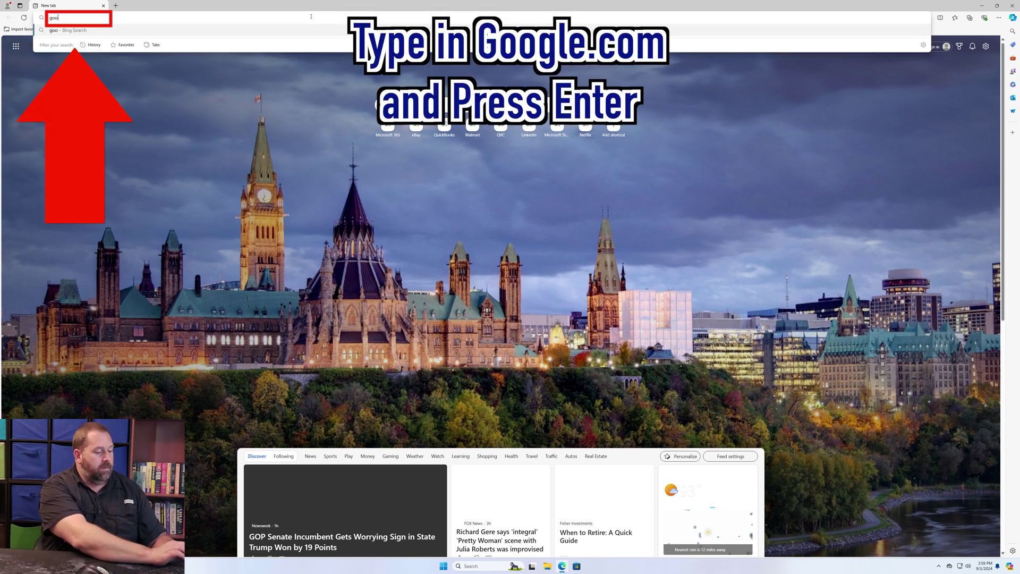
pyautogui.write('gle.com')
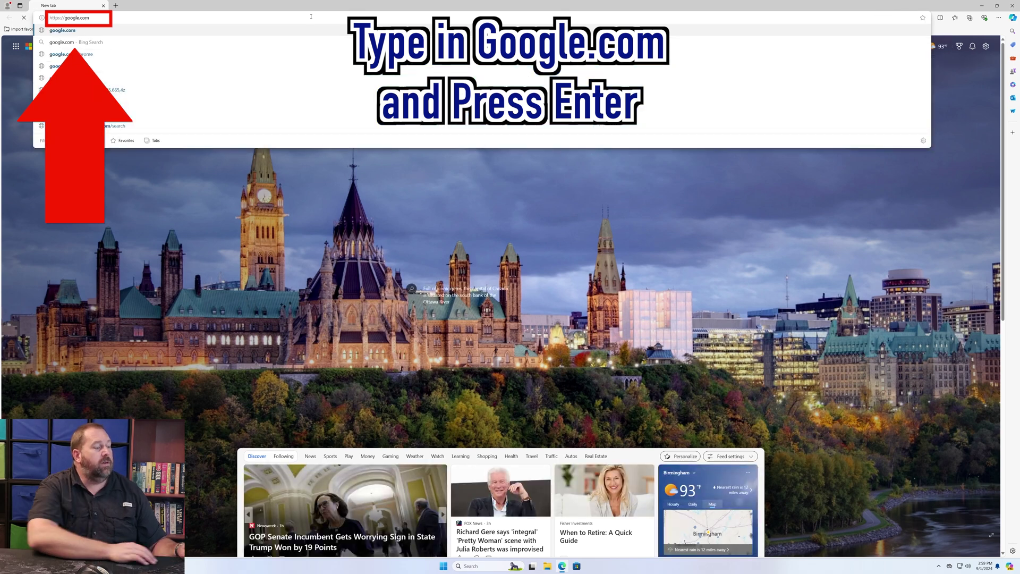
pyautogui.press('Return')
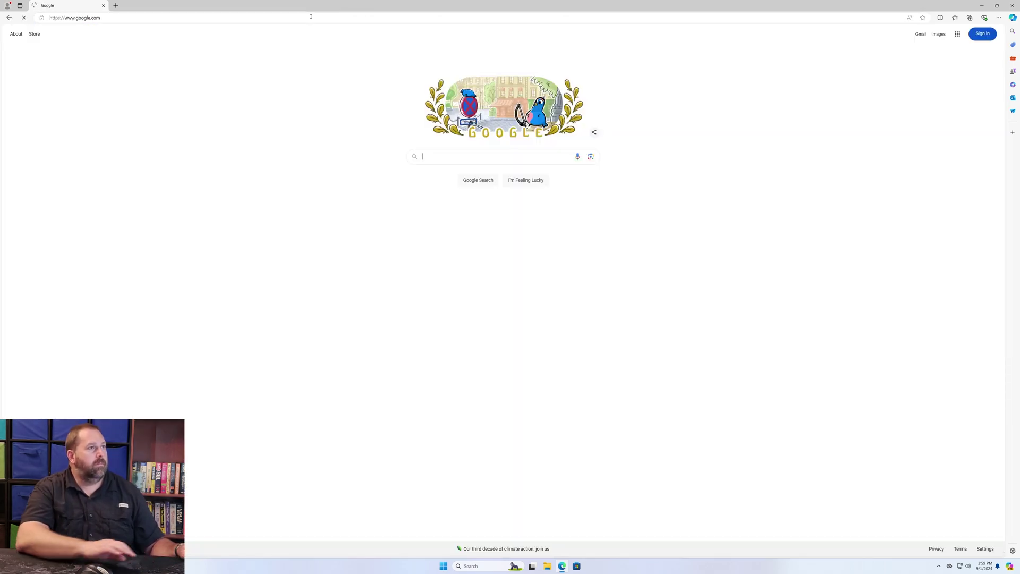
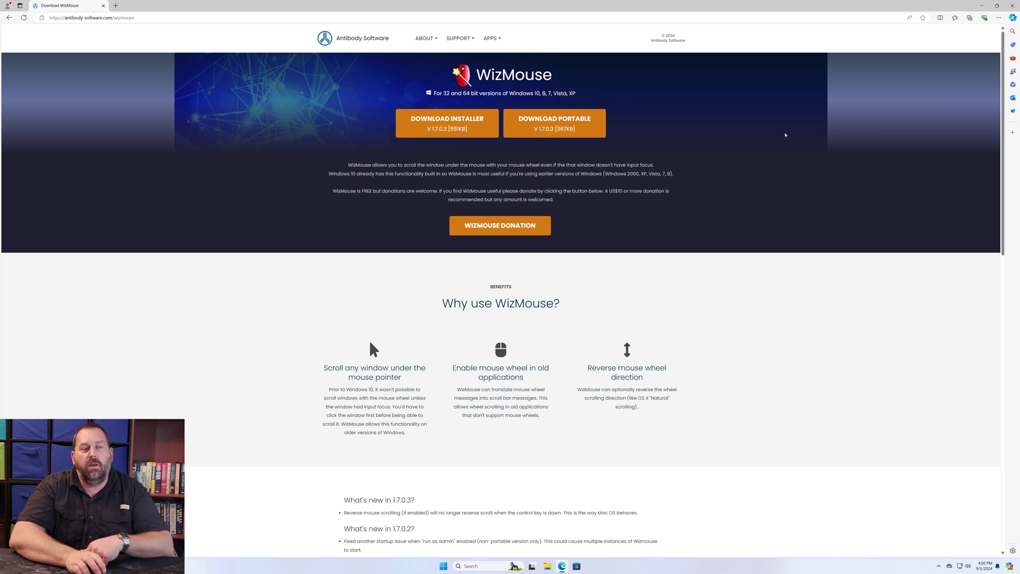
# Step: Look over the WizMouse download page and return to google.com in the same tab
pyautogui.scroll(-5, 785, 135)
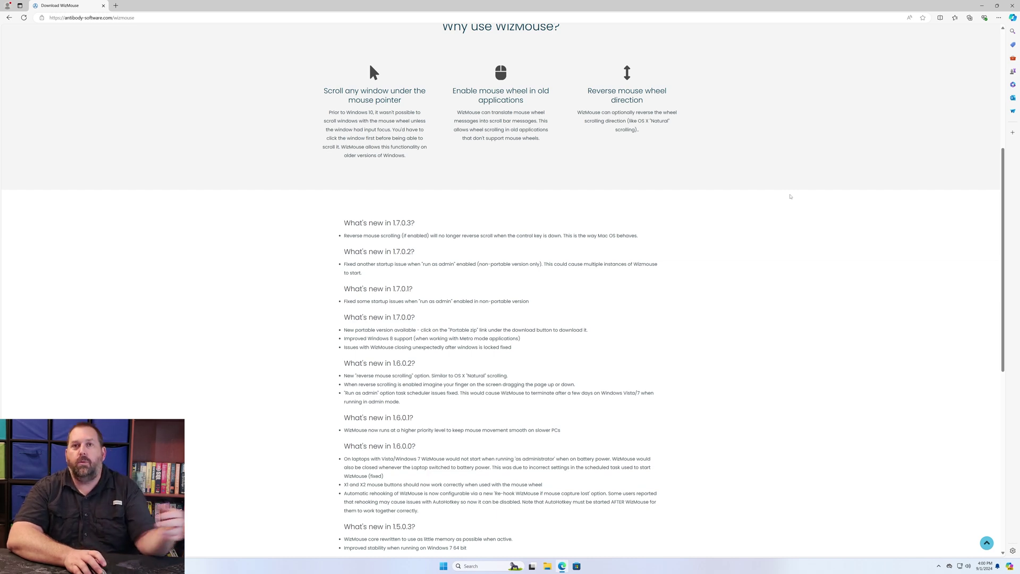
pyautogui.scroll(5, 791, 196)
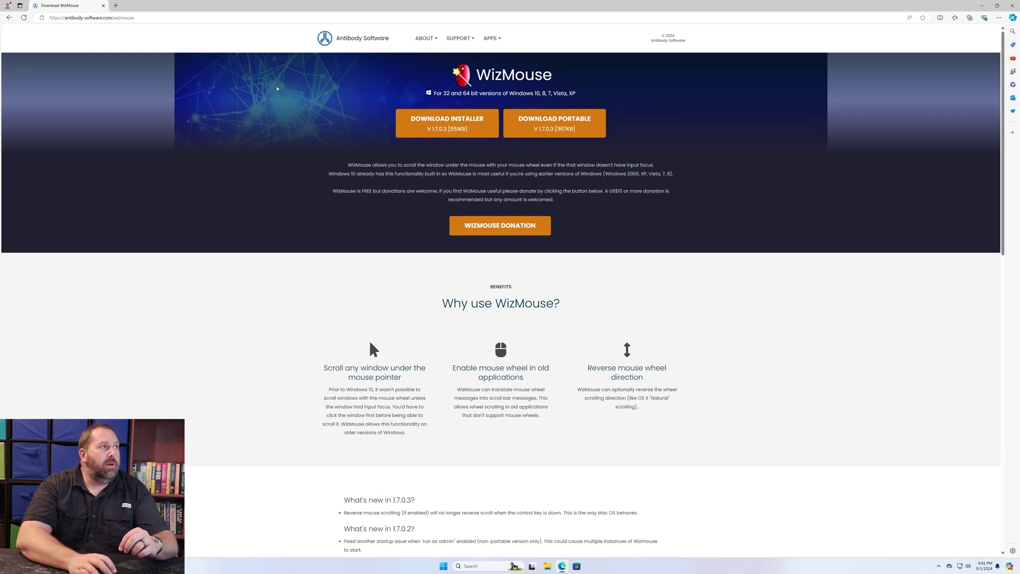
pyautogui.click(260, 19)
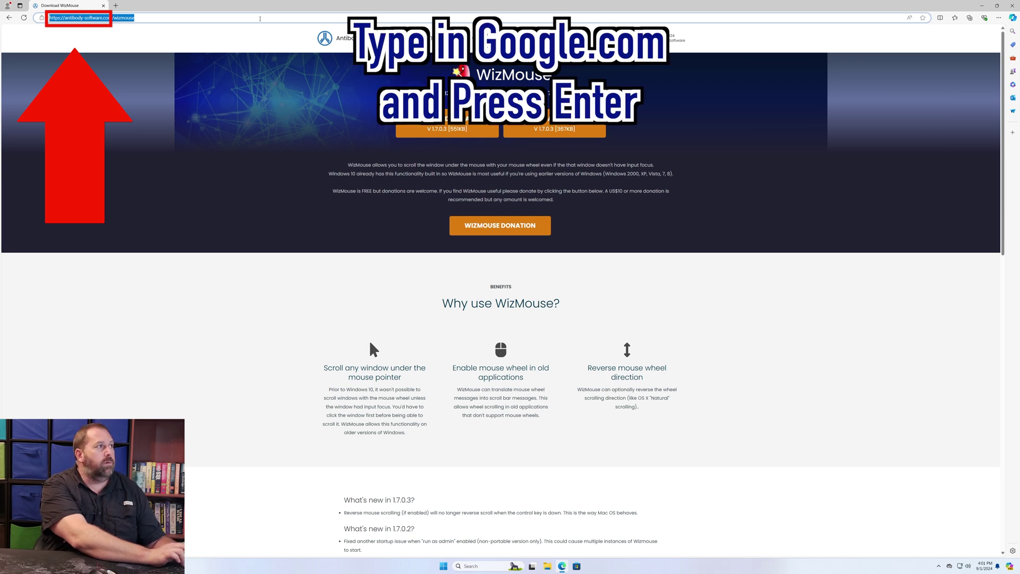
pyautogui.write('google.')
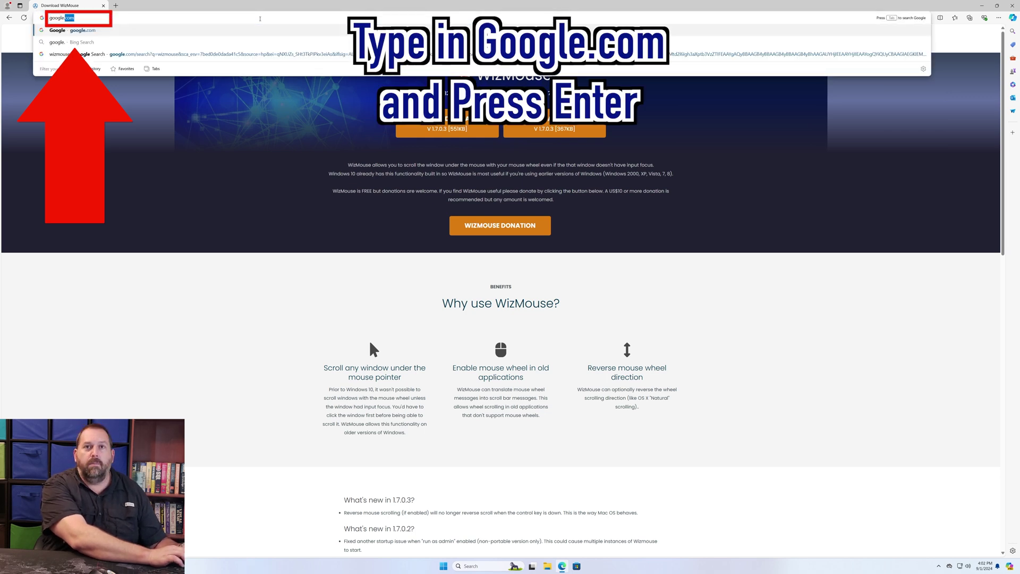
pyautogui.write('com')
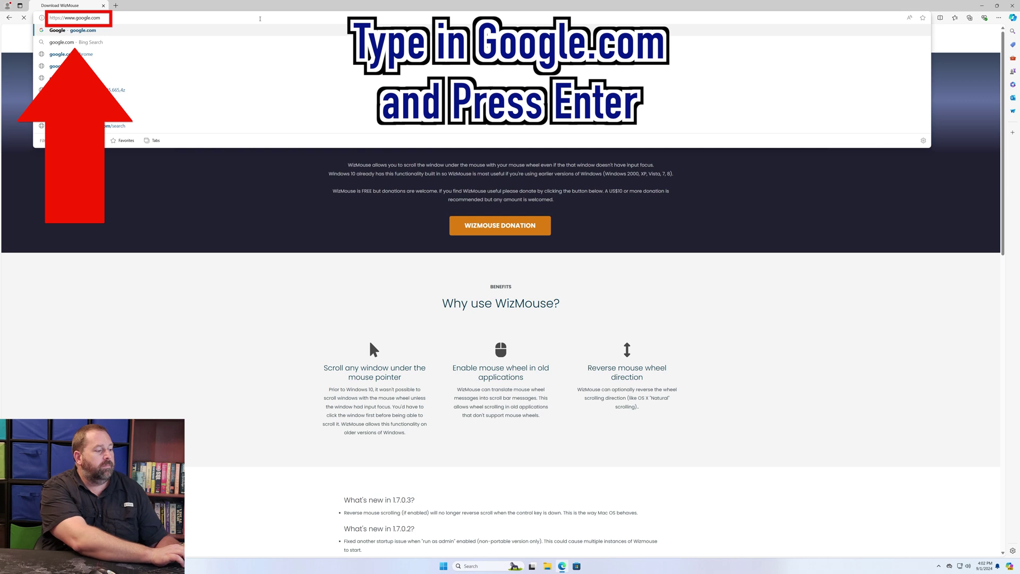
pyautogui.press('Return')
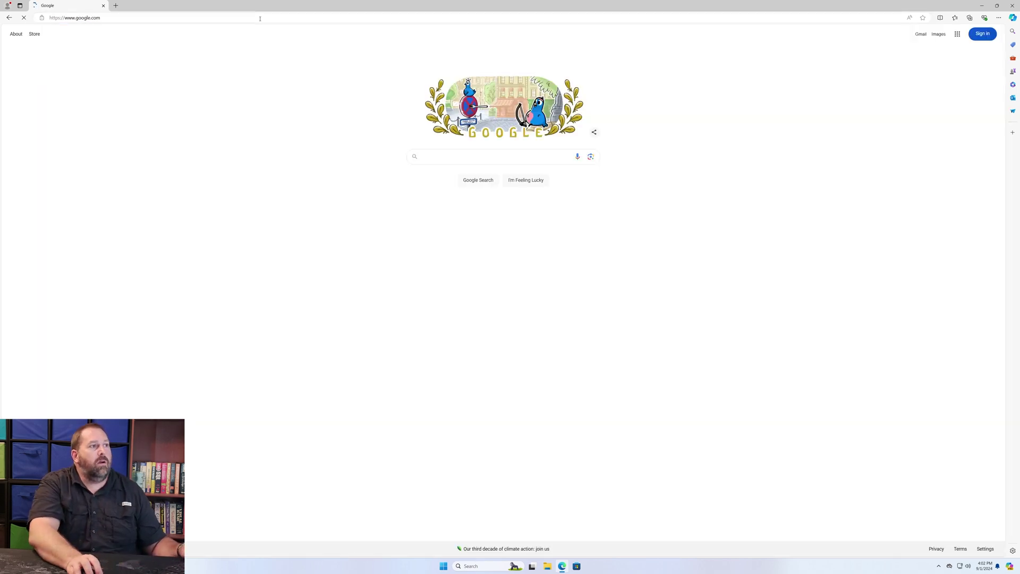
# Step: Search Google for "x-mouse button control" and open the X-Mouse Button Control result from Highresolution Enterprises
pyautogui.click(491, 160)
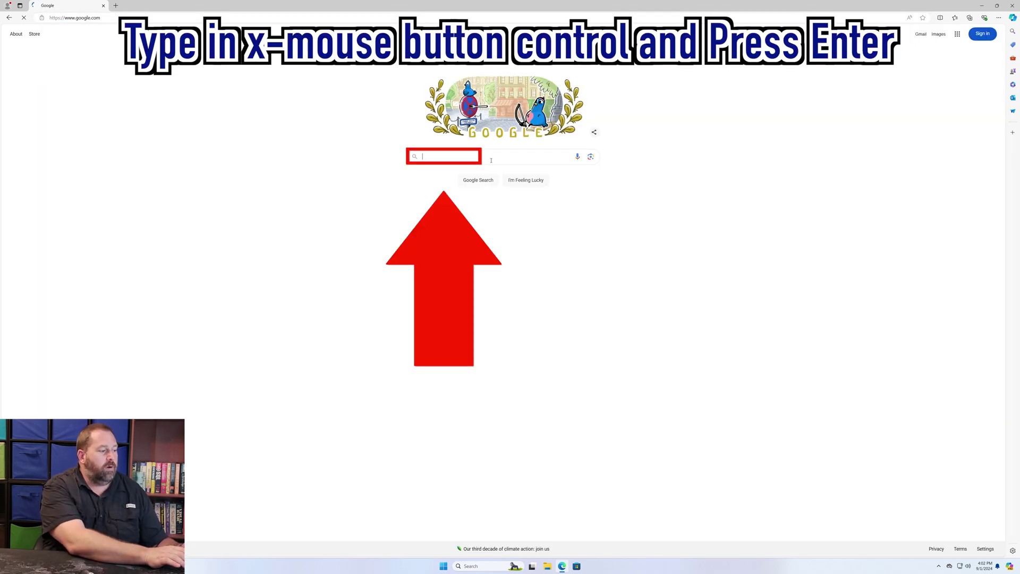
pyautogui.write('x')
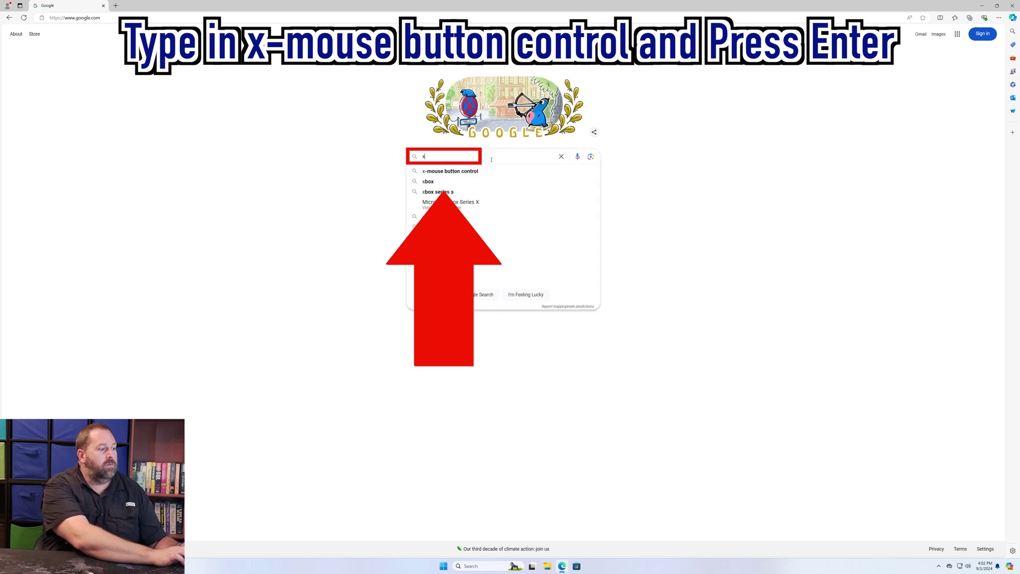
pyautogui.write('-mouse ')
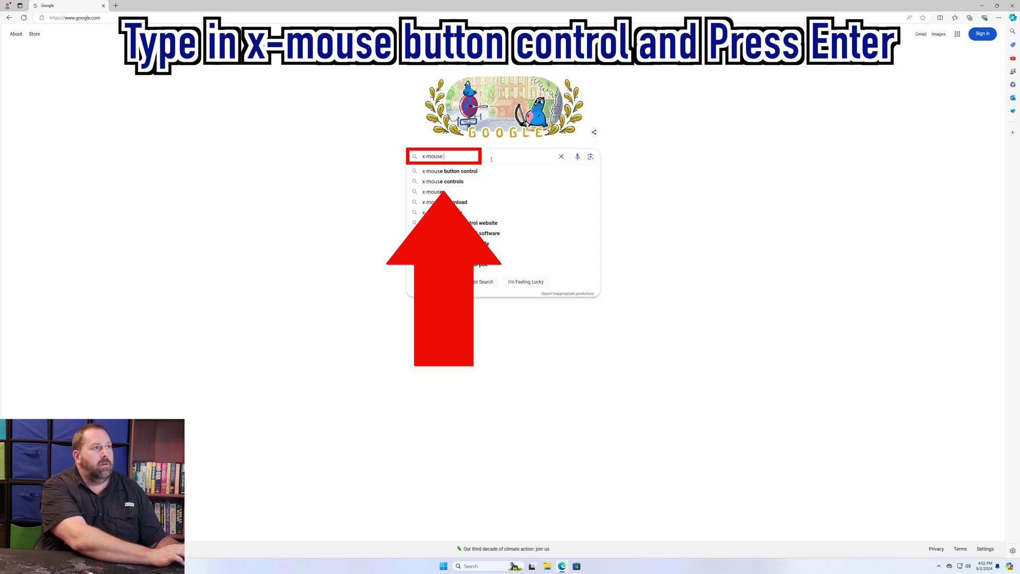
pyautogui.write('button con')
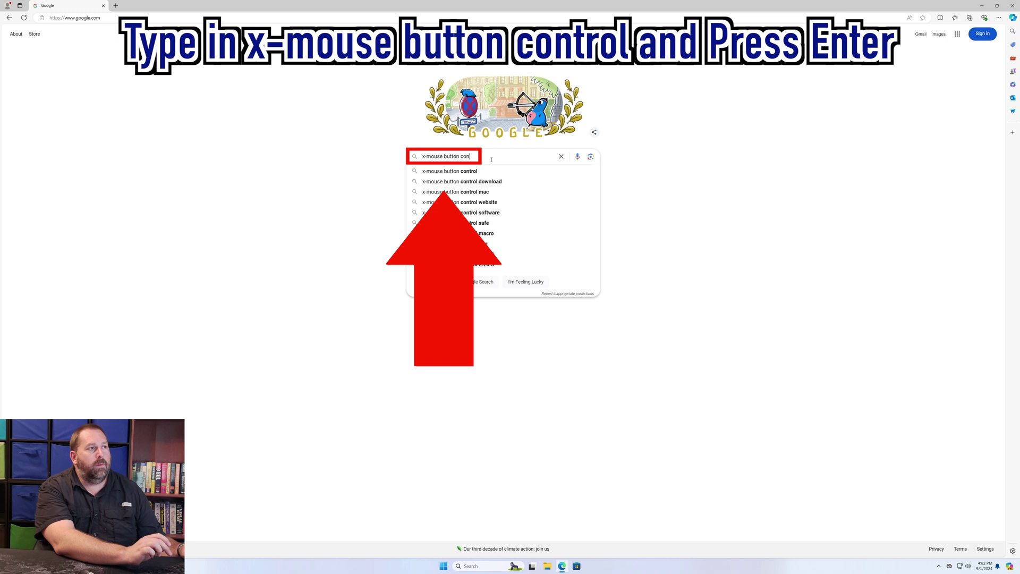
pyautogui.write('trol')
pyautogui.press('Return')
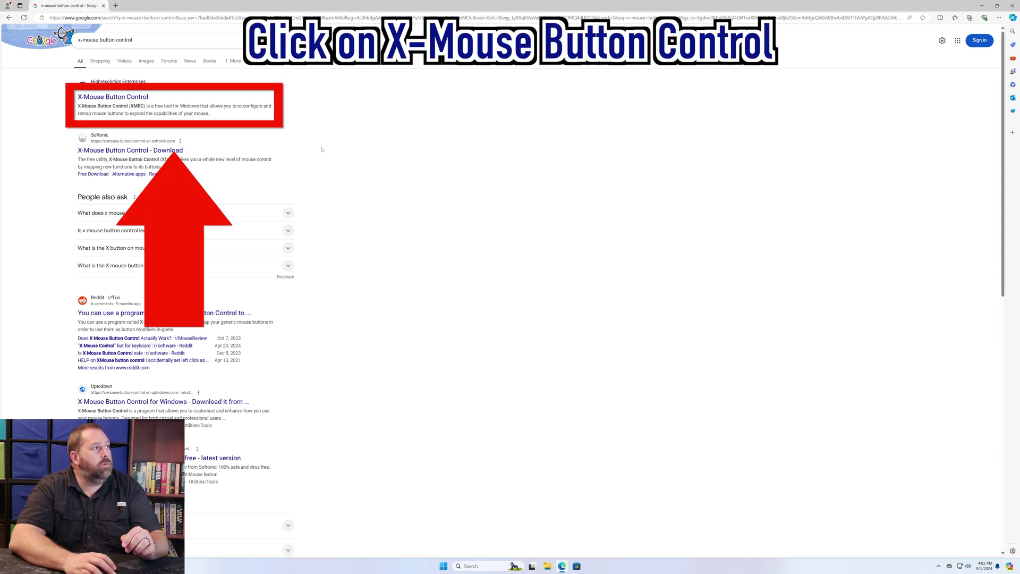
pyautogui.click(128, 99)
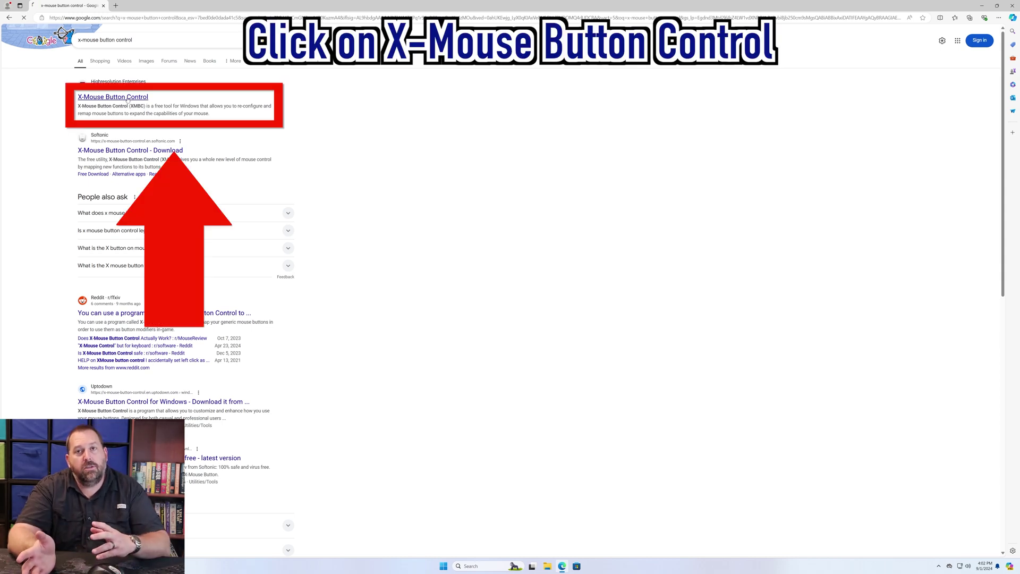